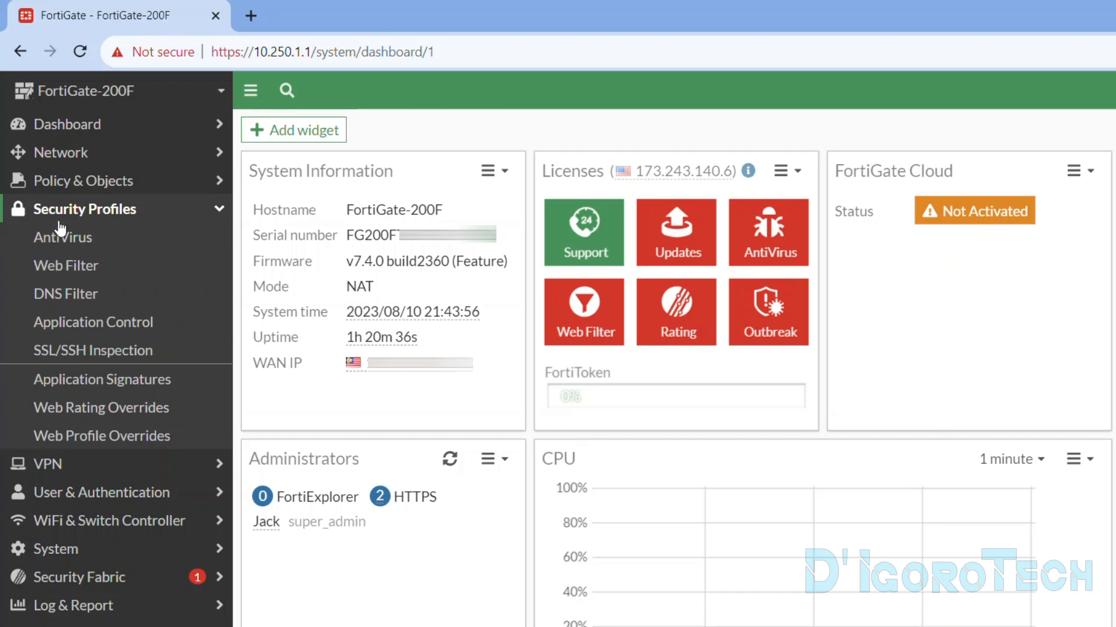
# - View the web filter profiles, and expand the lan-to-WAN (port16) group in the firewall policies to inspect its rule
pyautogui.click(89, 269)
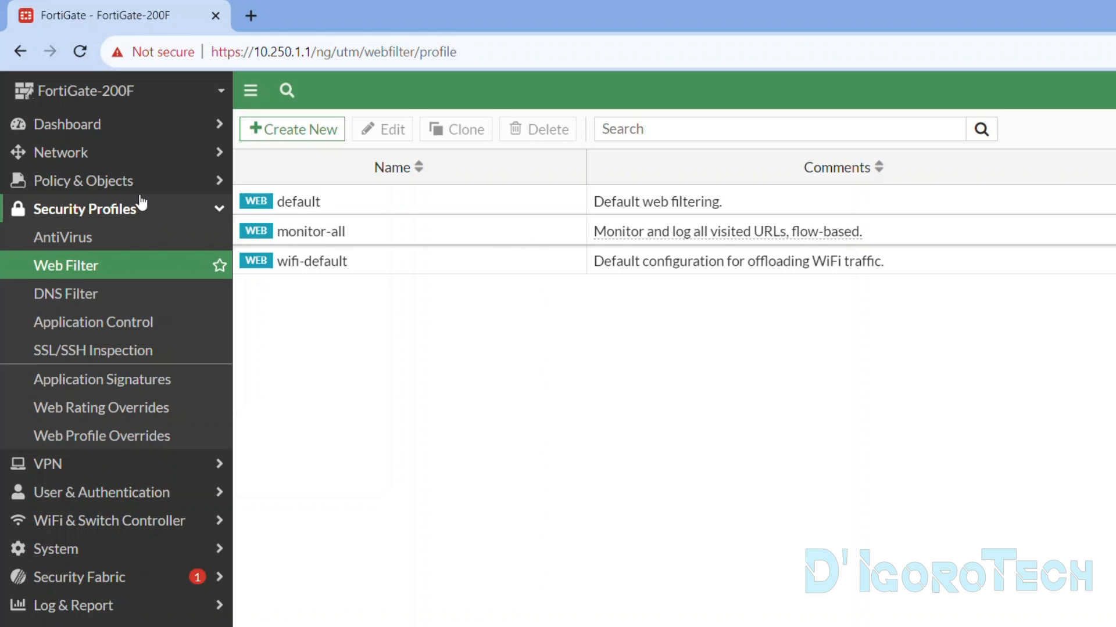
pyautogui.click(124, 181)
pyautogui.click(119, 210)
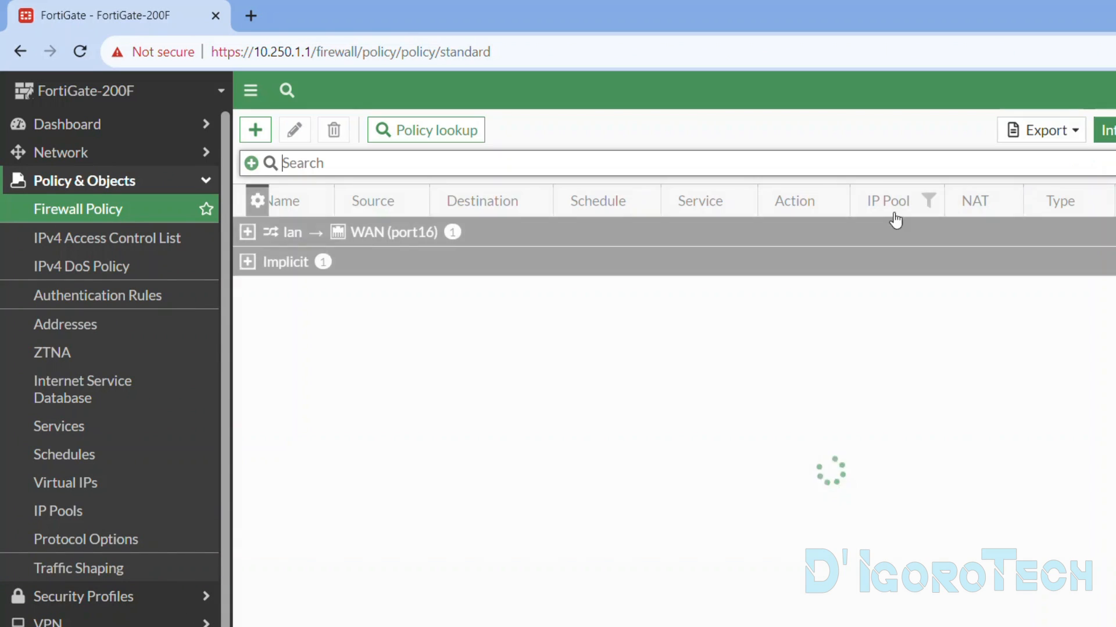
pyautogui.click(247, 233)
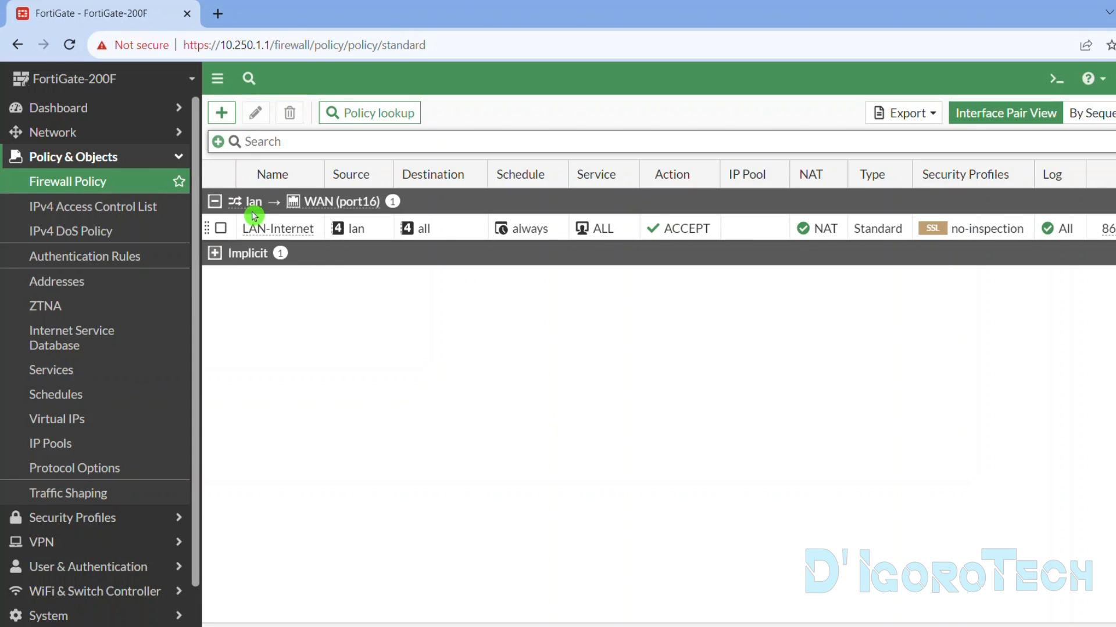
pyautogui.moveTo(254, 203)
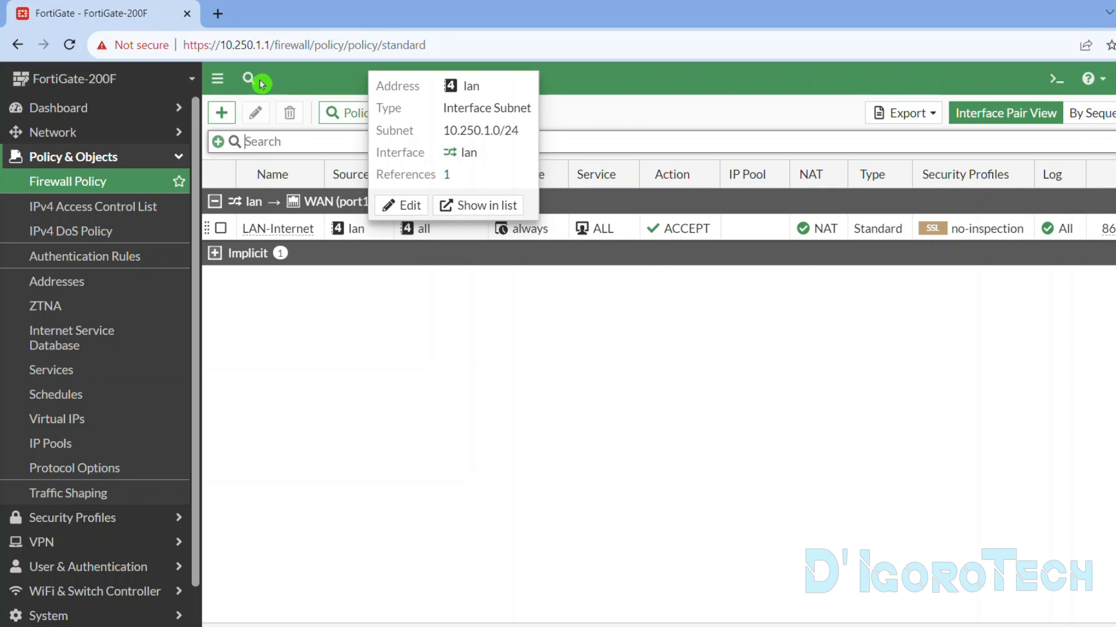
# - Test access to facebook.com in a new browser tab, and close that tab to return to the firewall policies
pyautogui.click(218, 14)
pyautogui.write('faceb')
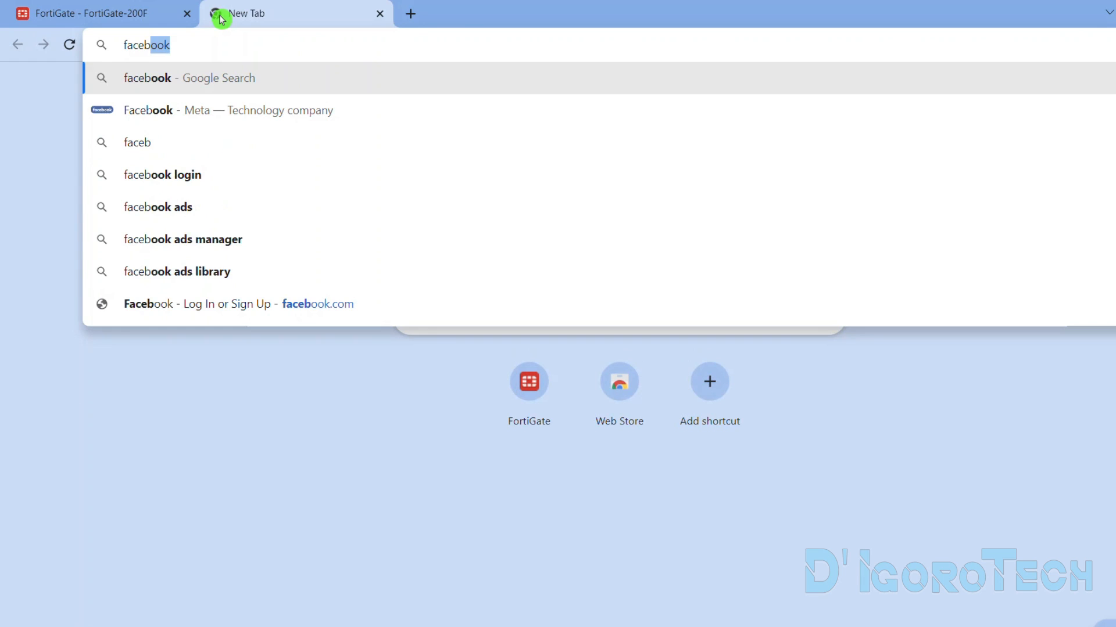
pyautogui.write('ook.com')
pyautogui.press('Return')
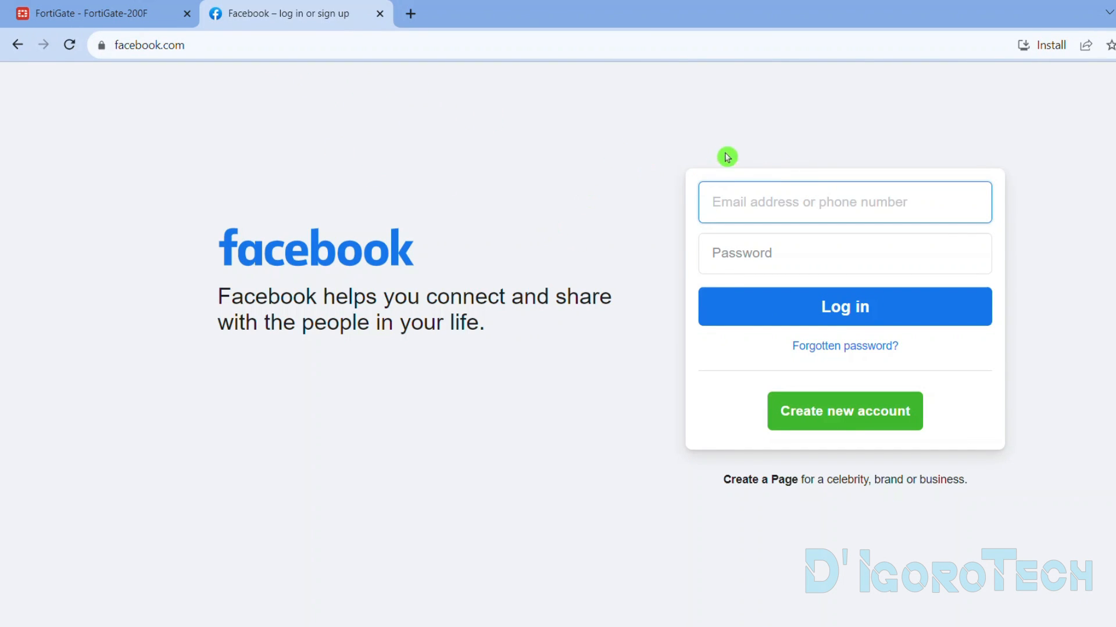
pyautogui.click(138, 12)
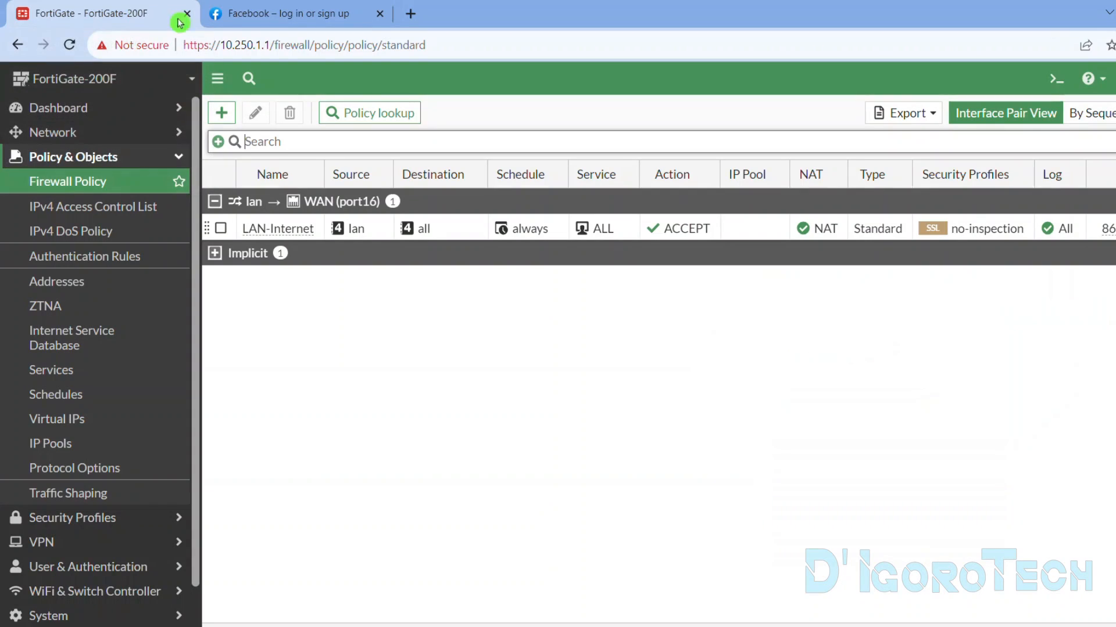
pyautogui.click(379, 14)
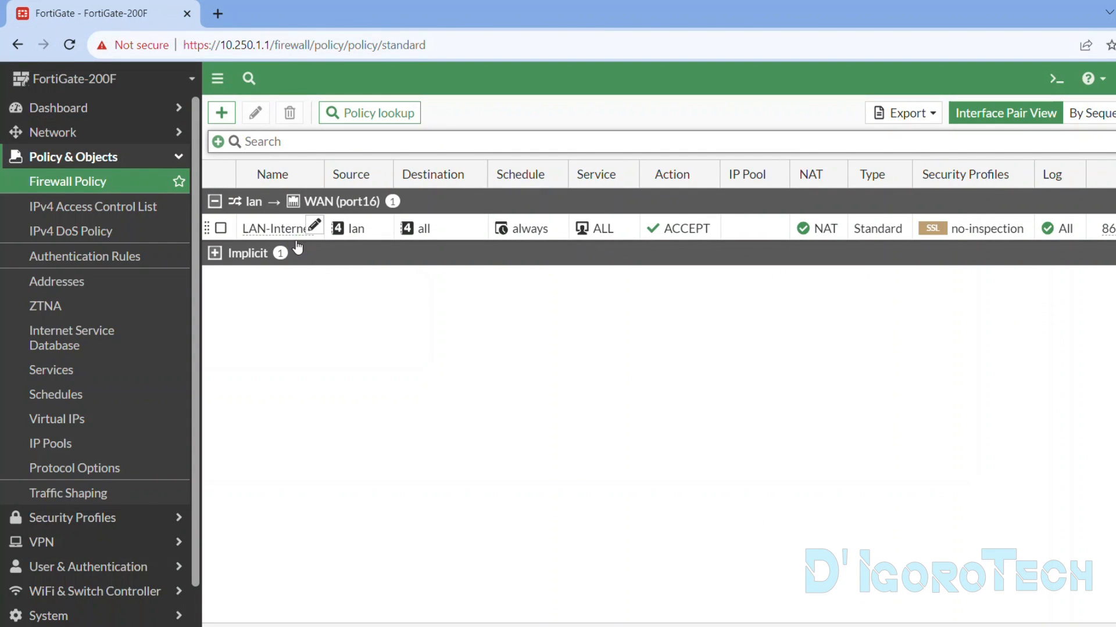
# - Start a new firewall address object named Facebook and give it the green color
pyautogui.click(86, 289)
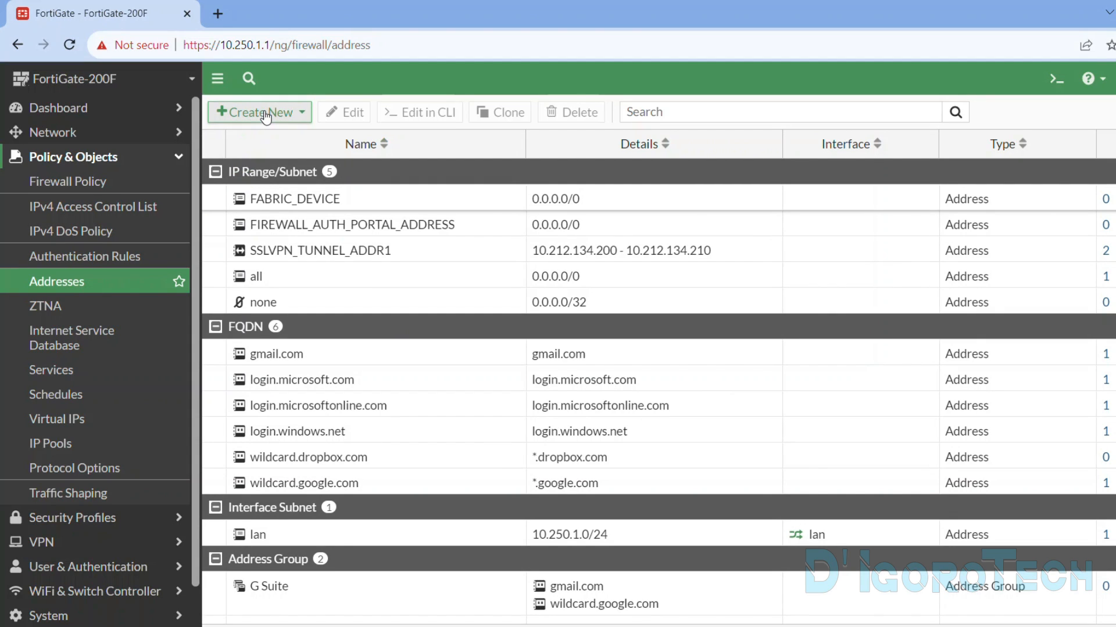
pyautogui.click(239, 112)
pyautogui.click(247, 137)
pyautogui.click(401, 142)
pyautogui.write('Facebook')
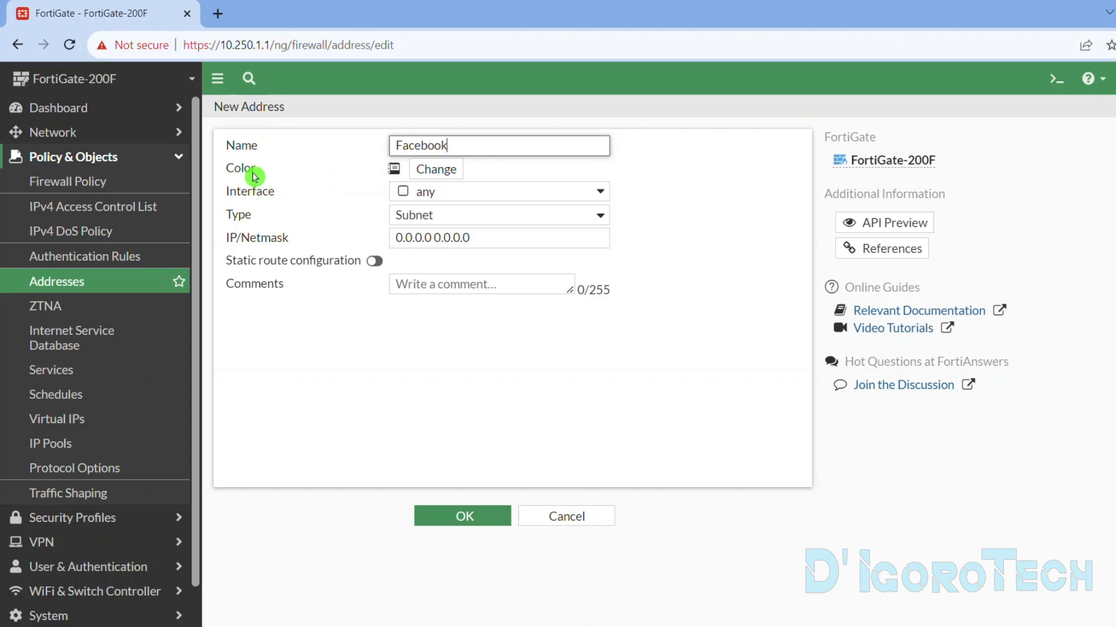
pyautogui.click(425, 172)
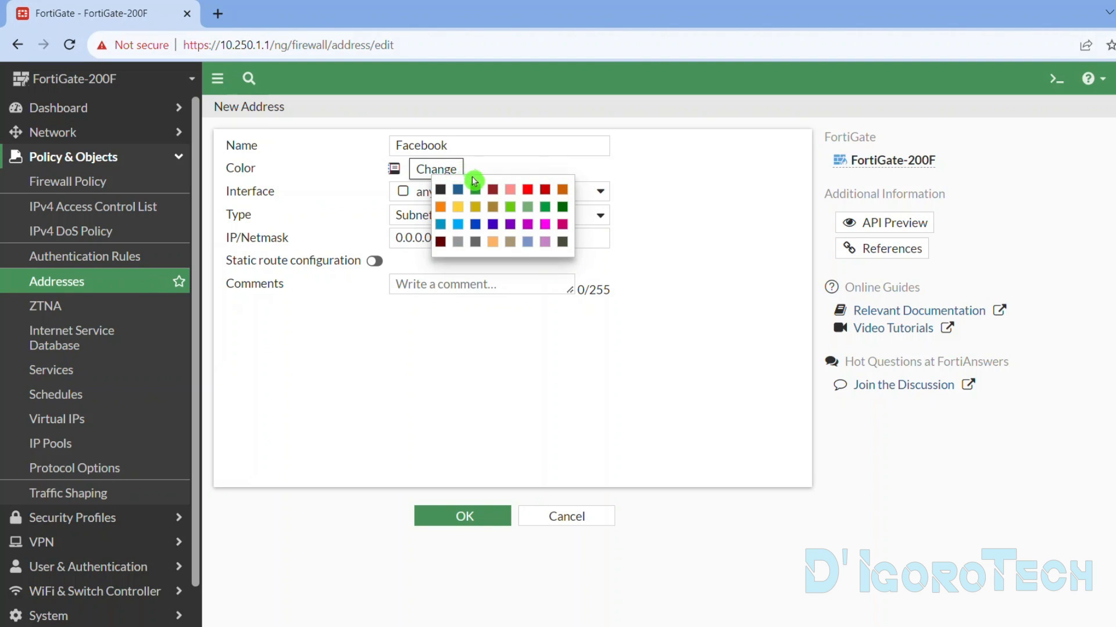
pyautogui.click(476, 189)
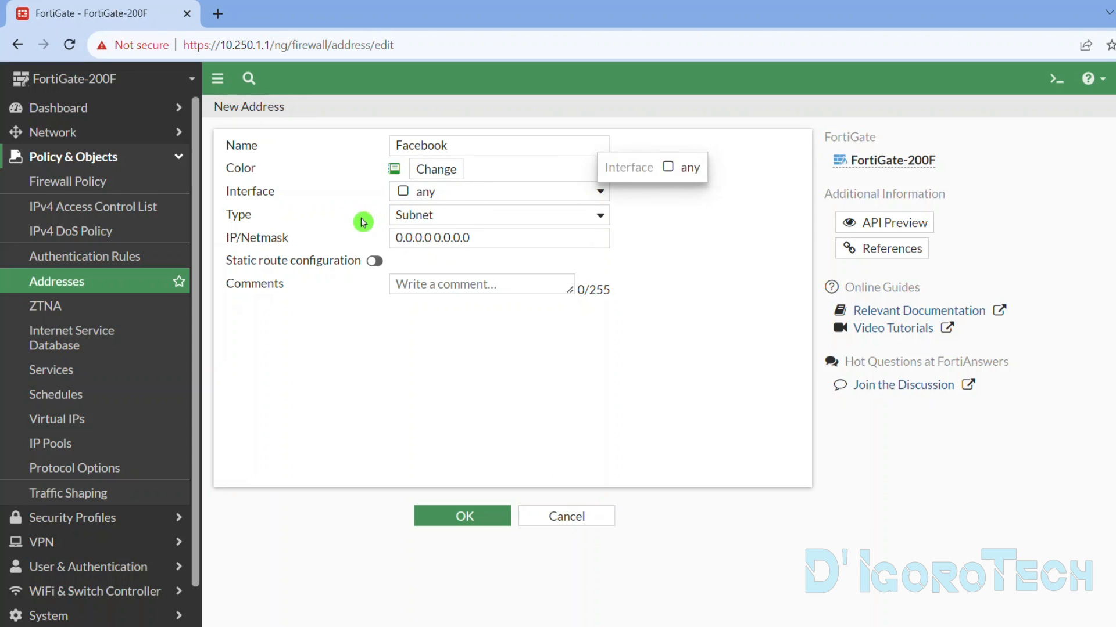
# - Set the new address's type to FQDN with the wildcard domain *.facebook.com
pyautogui.click(411, 217)
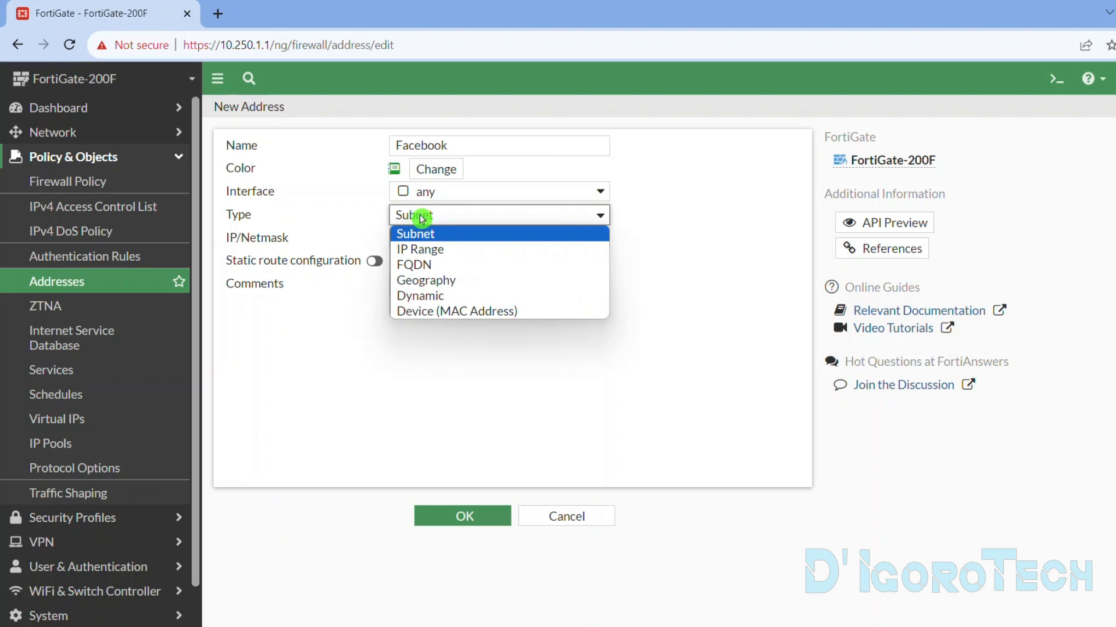
pyautogui.click(420, 263)
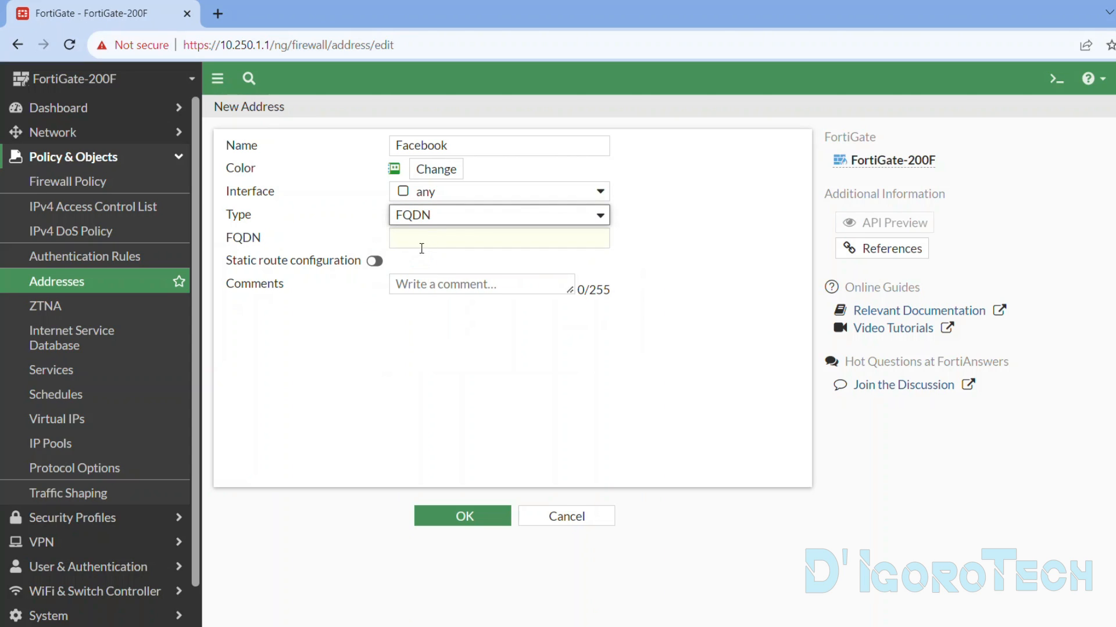
pyautogui.click(409, 237)
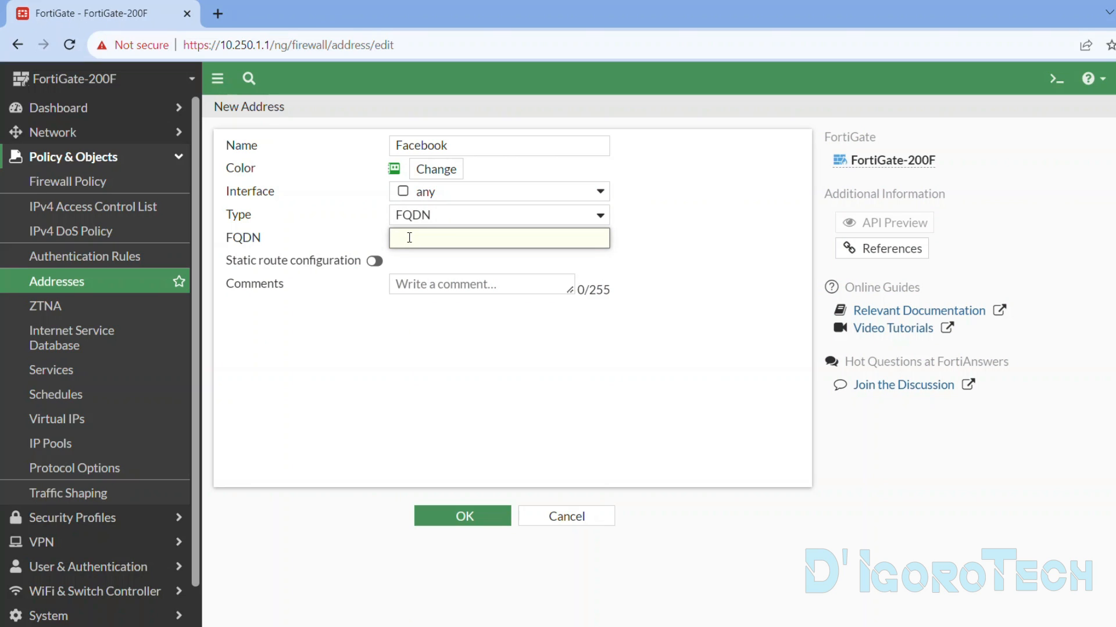
pyautogui.write('*')
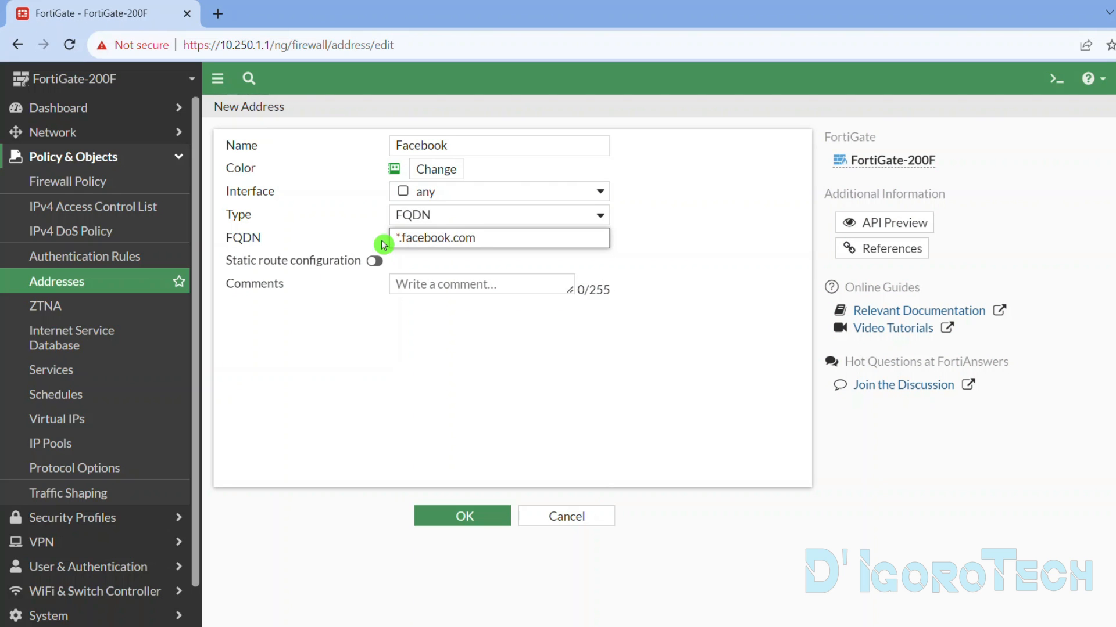
pyautogui.moveTo(400, 236); pyautogui.dragTo(390, 233)
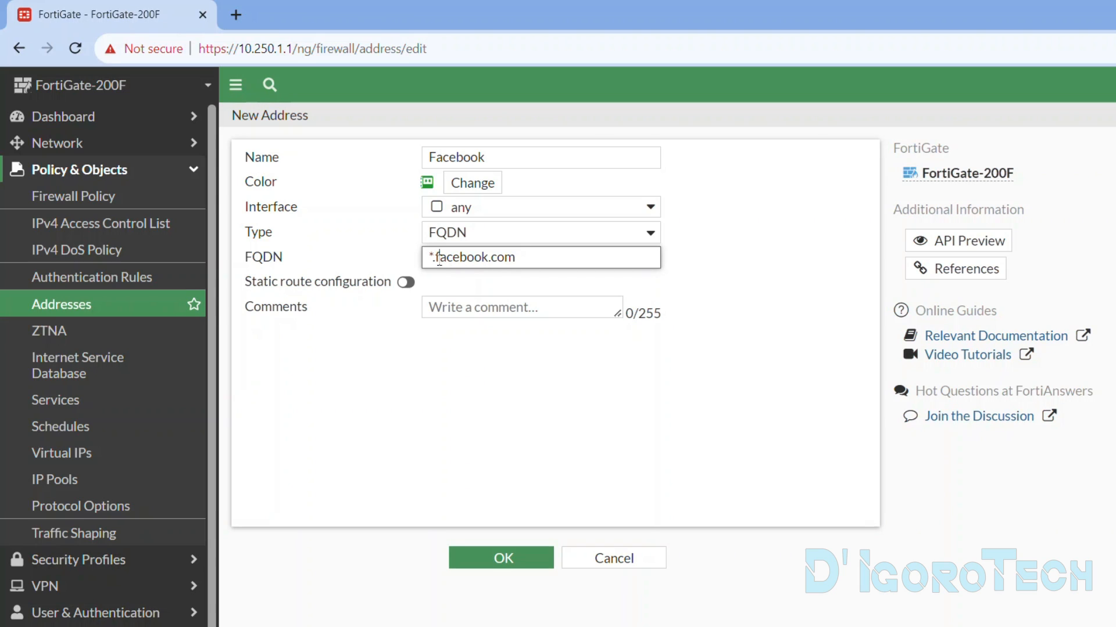
pyautogui.moveTo(437, 257); pyautogui.dragTo(514, 257)
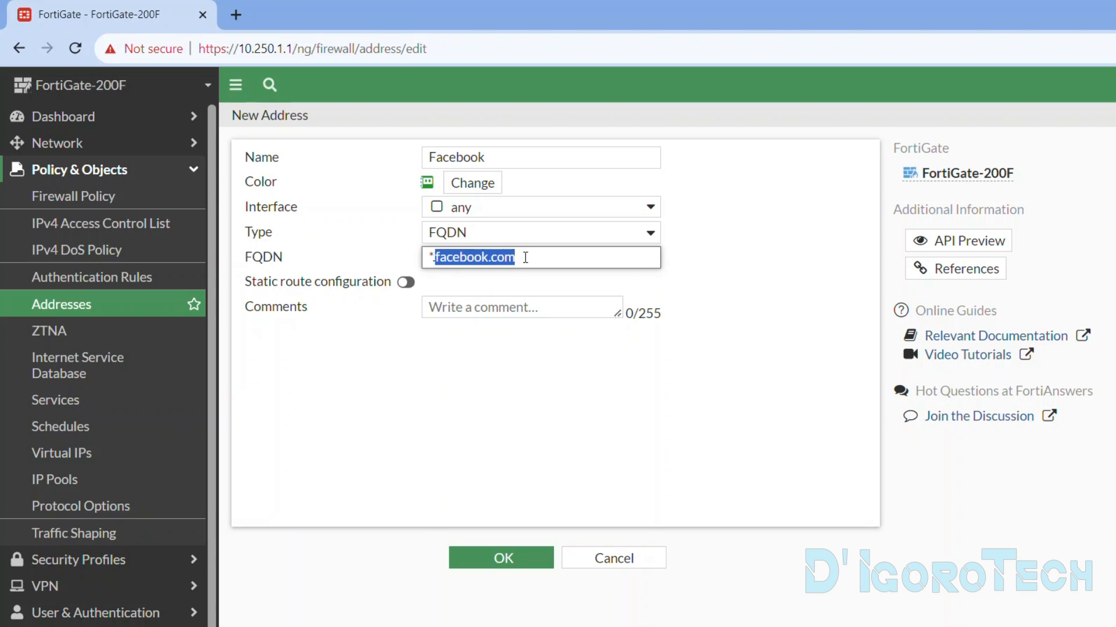
pyautogui.click(531, 282)
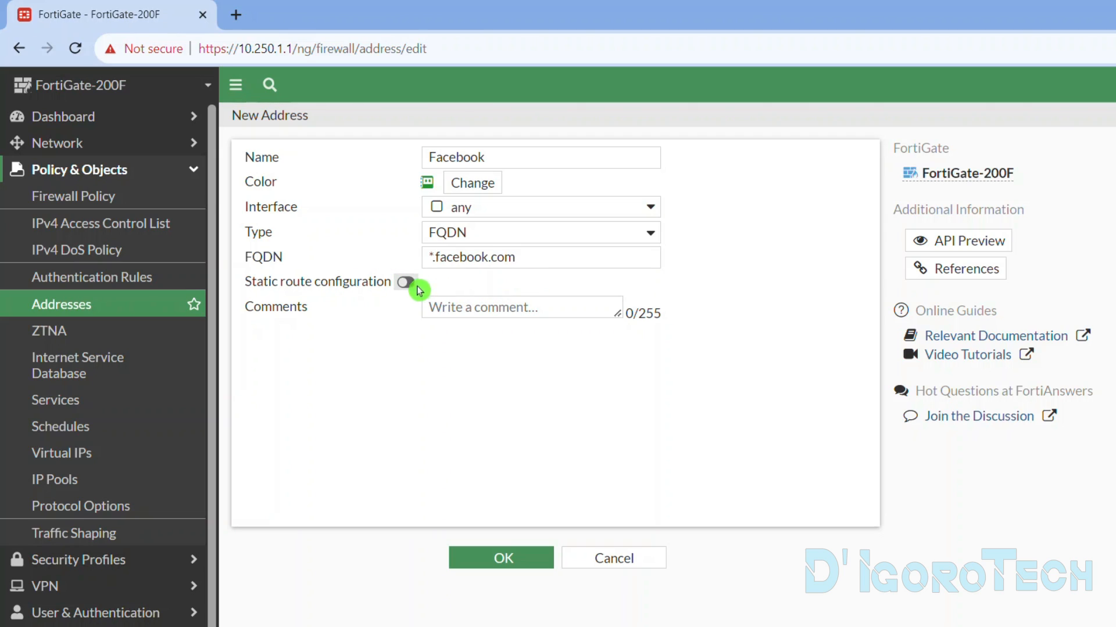
# - Add the comment "Facebook" to the address, save it, and check its entry in the address list
pyautogui.click(453, 313)
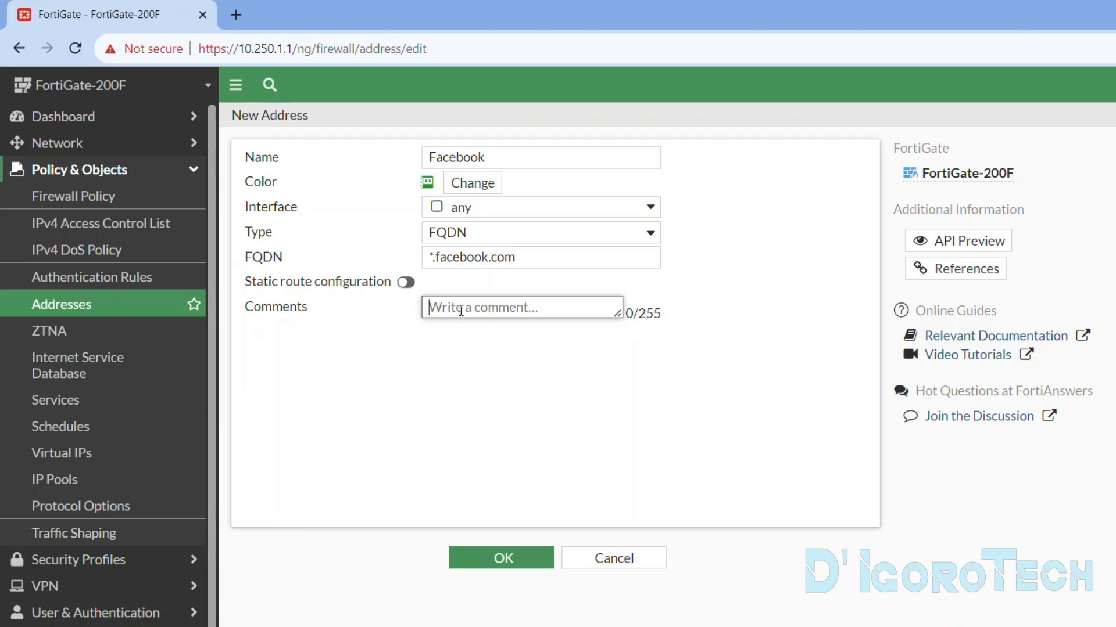
pyautogui.write('Facebook')
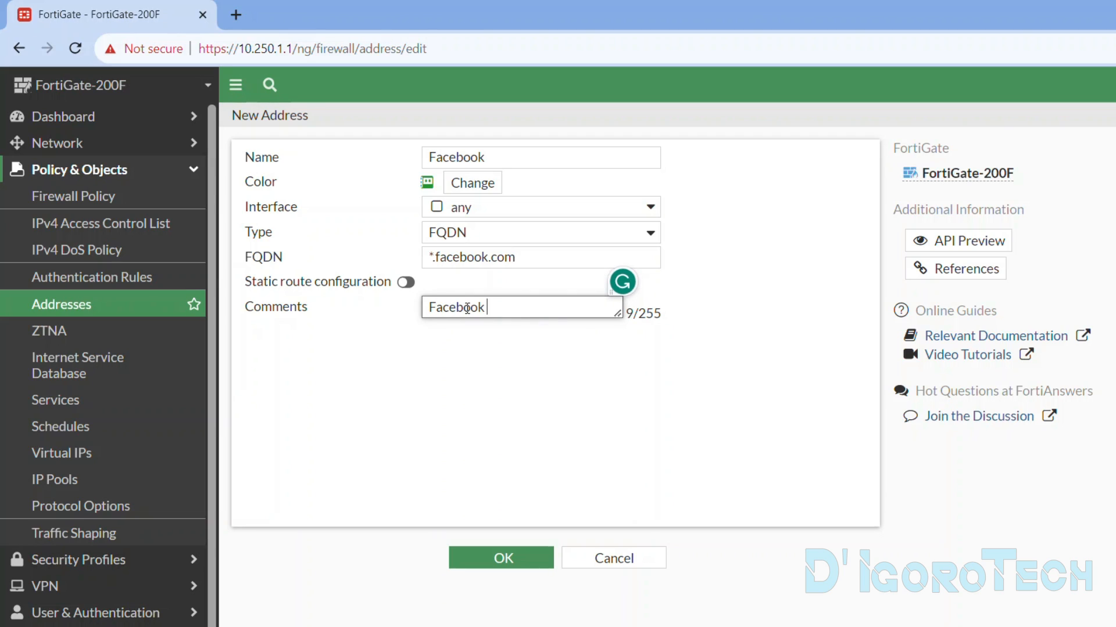
pyautogui.click(502, 506)
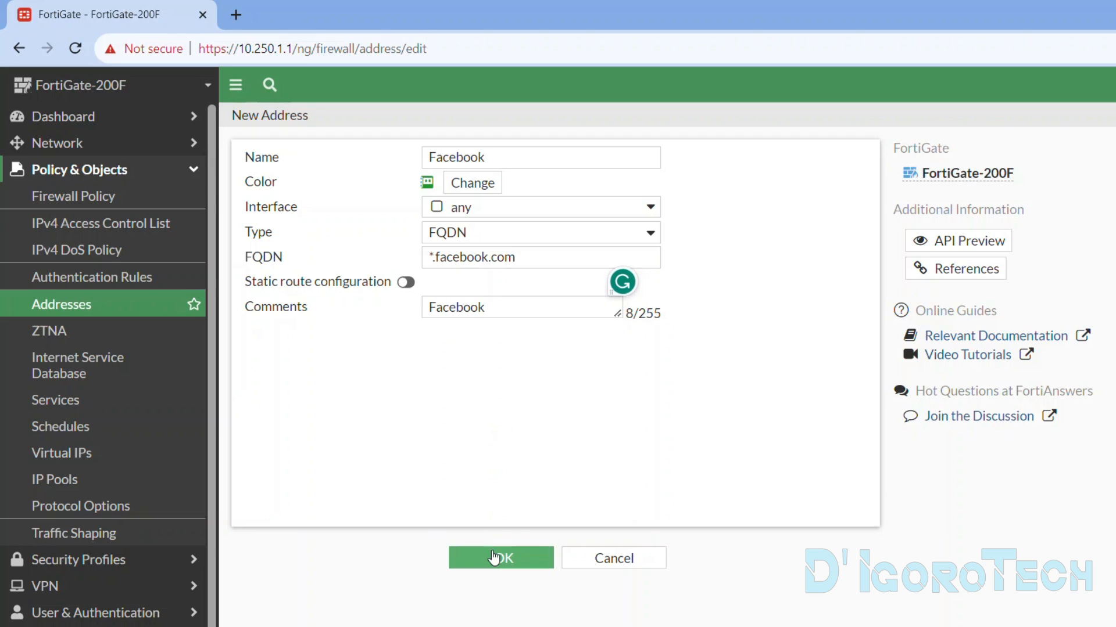
pyautogui.click(493, 561)
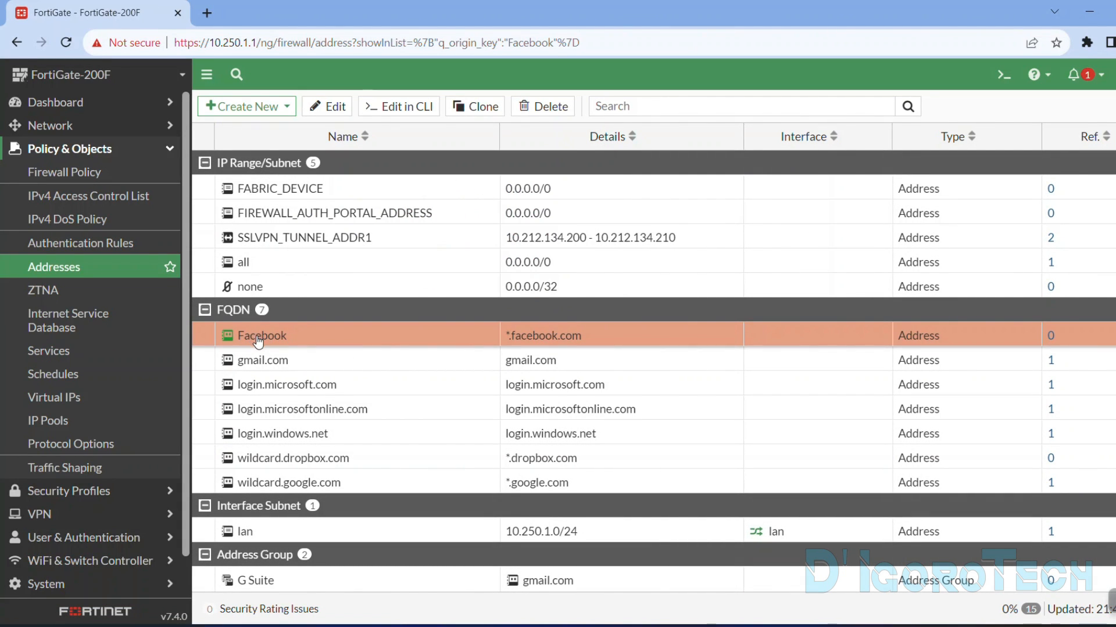
pyautogui.scroll(-2, 522, 340)
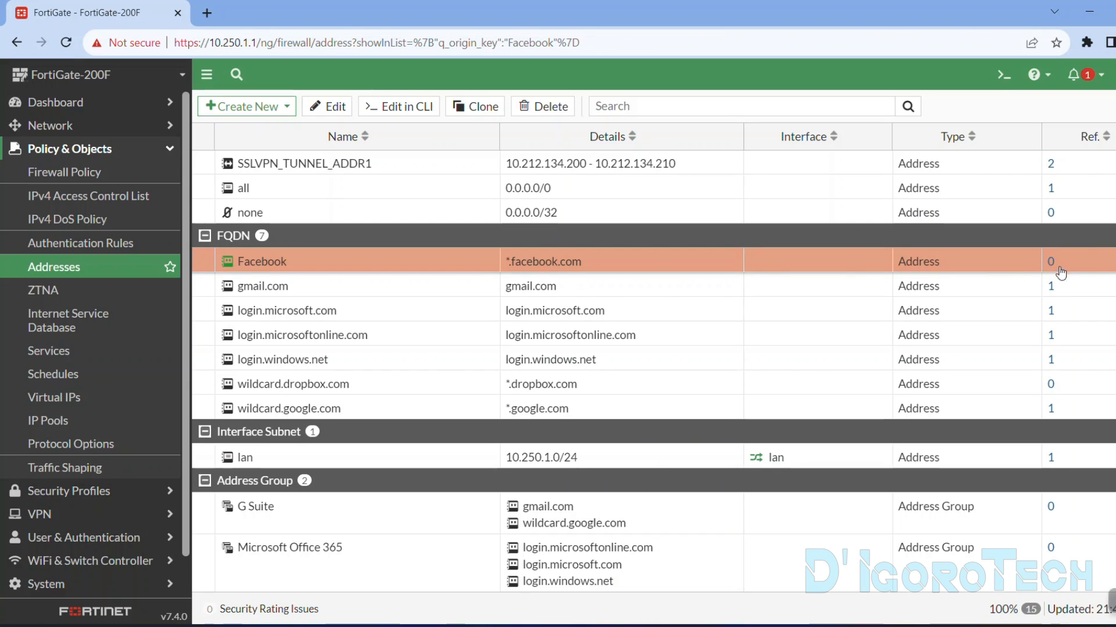
pyautogui.moveTo(249, 264)
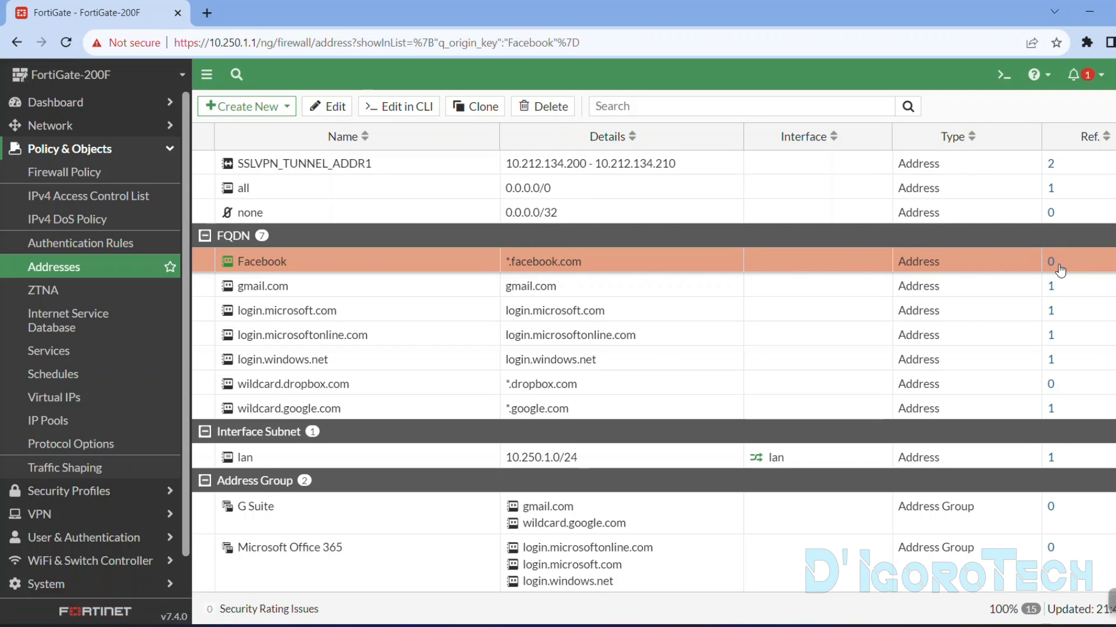
# - Start a new firewall policy and name it "Block Facebook"
pyautogui.click(89, 172)
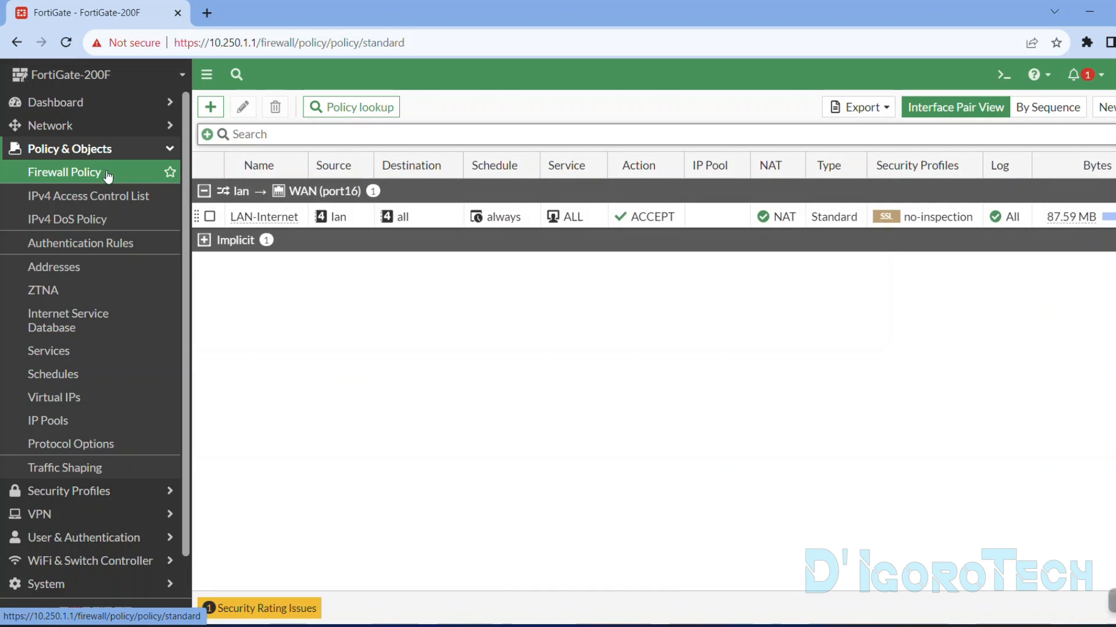
pyautogui.click(274, 217)
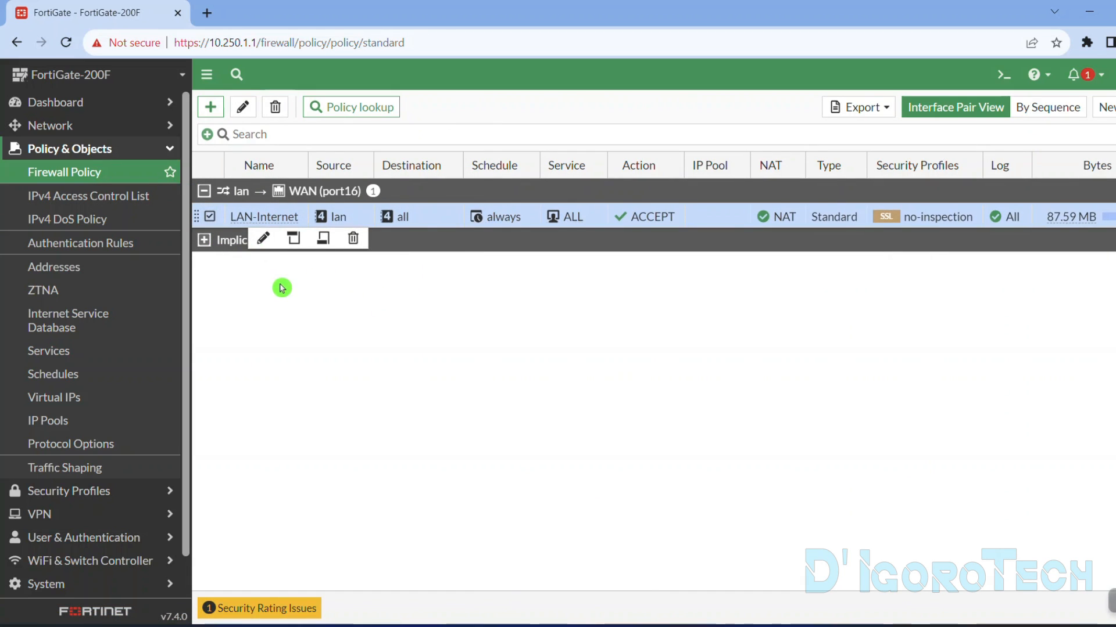
pyautogui.click(209, 219)
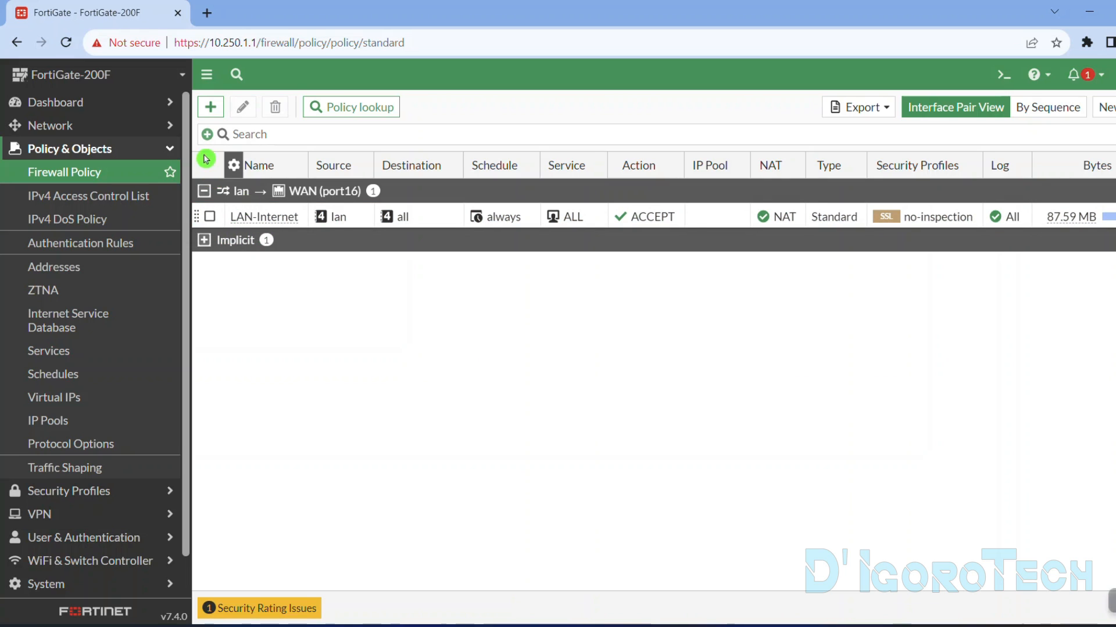
pyautogui.click(210, 108)
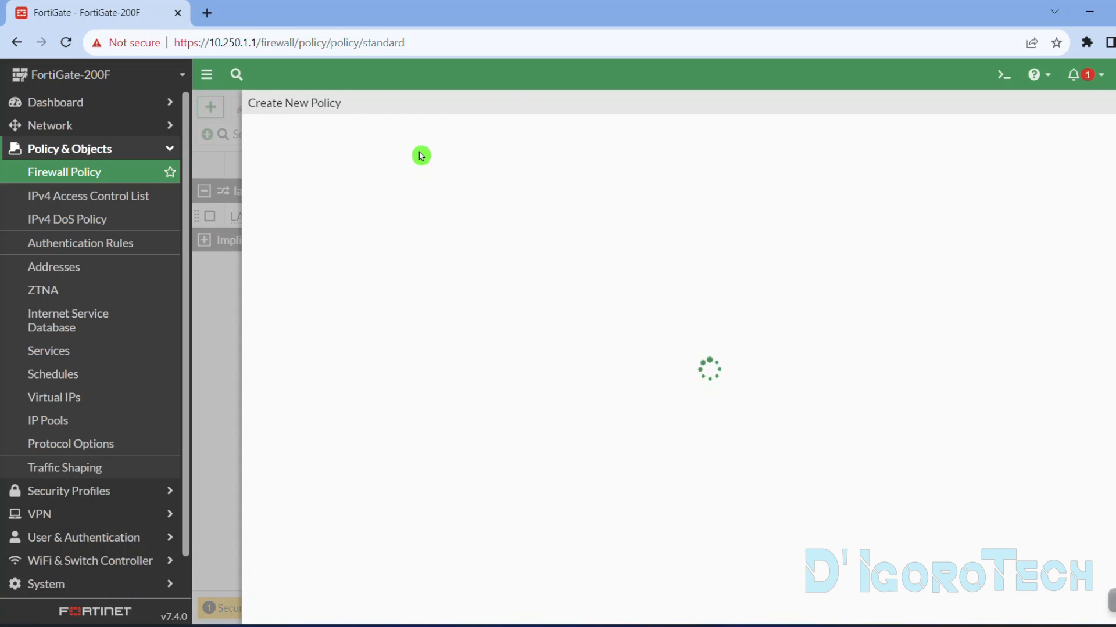
pyautogui.click(465, 151)
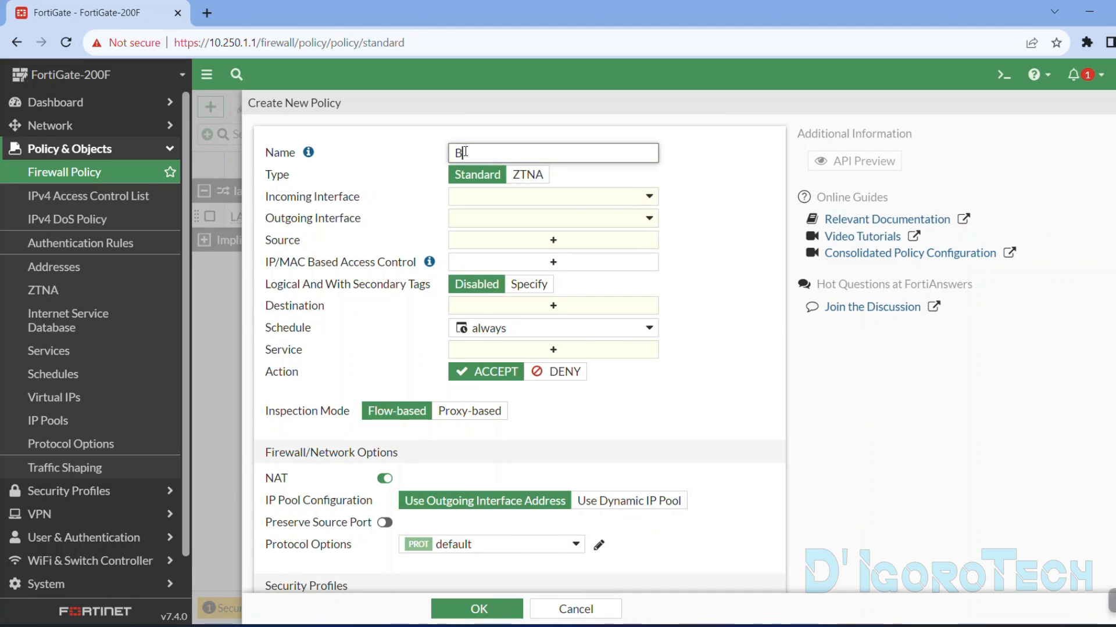
pyautogui.write('Block Facebook')
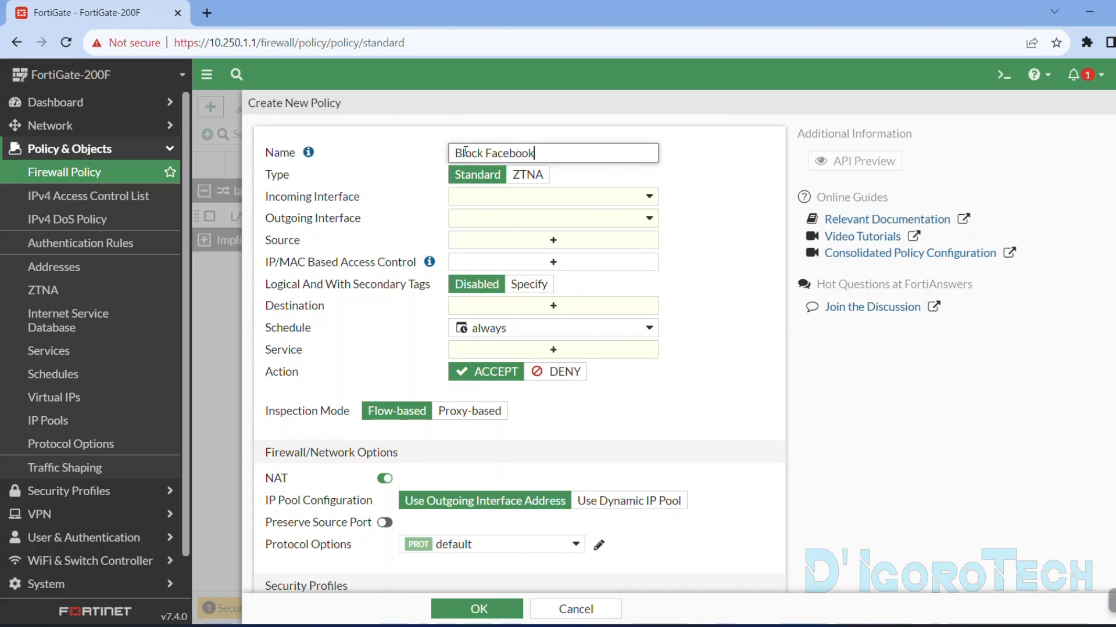
# - Check the lan interface's IPv4 address and set lan as the policy's incoming interface
pyautogui.click(491, 197)
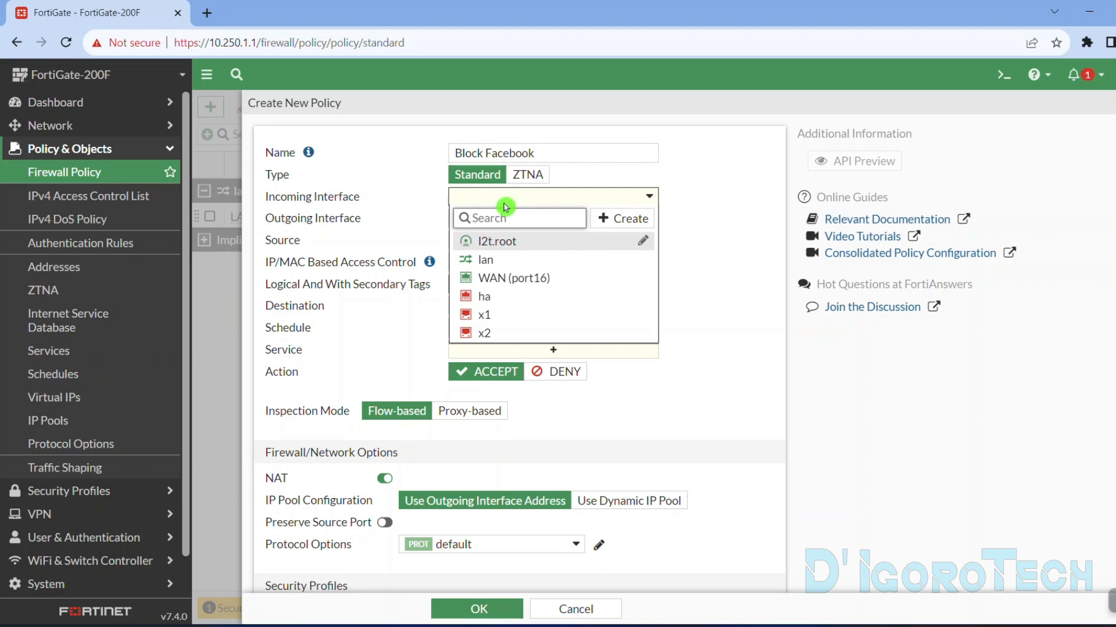
pyautogui.moveTo(491, 262)
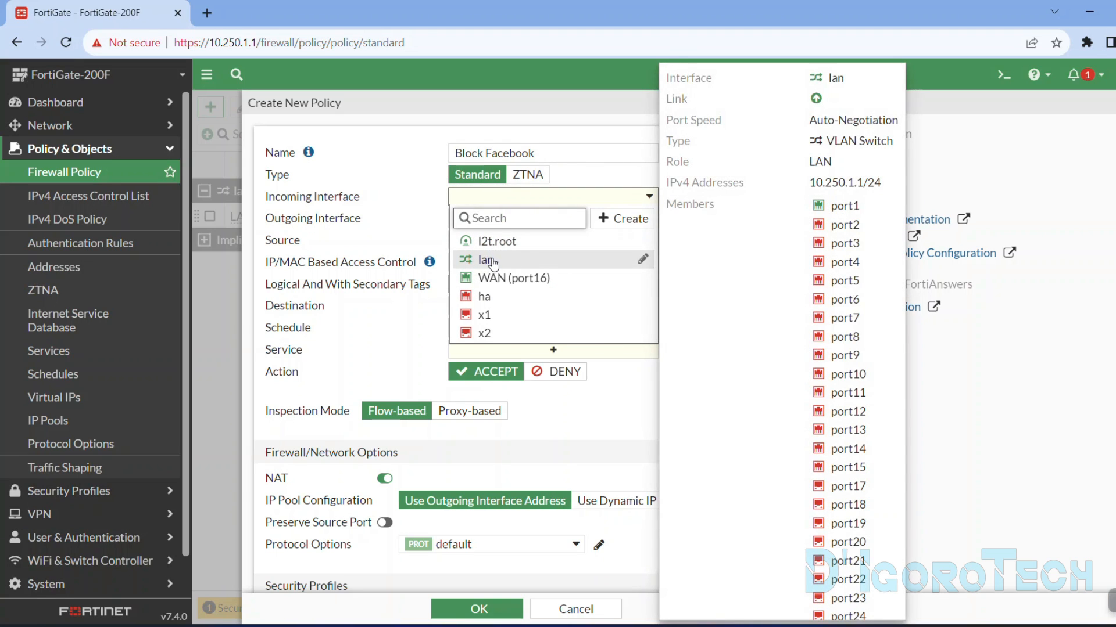
pyautogui.moveTo(810, 182); pyautogui.dragTo(881, 180)
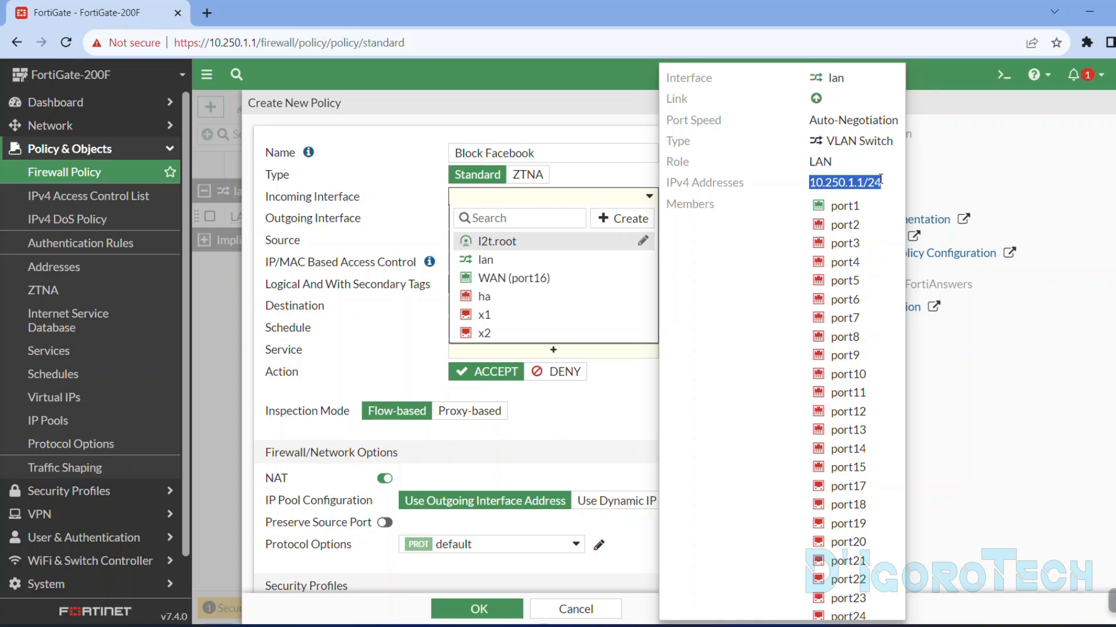
pyautogui.click(507, 259)
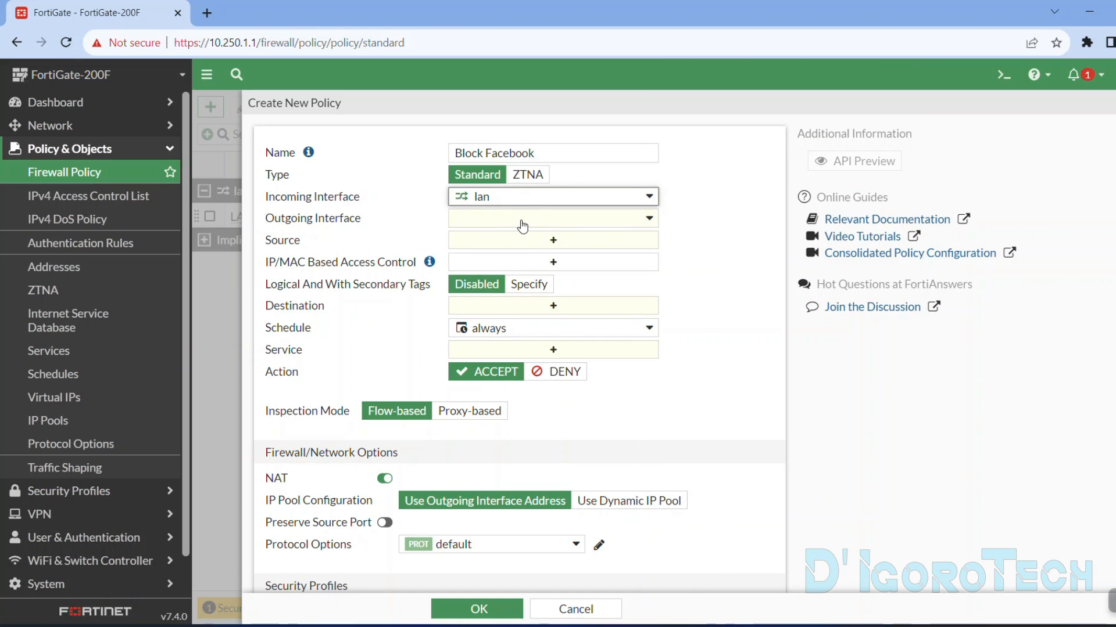
# - Set the policy's outgoing interface to WAN (port16) and its source to the lan address
pyautogui.click(517, 224)
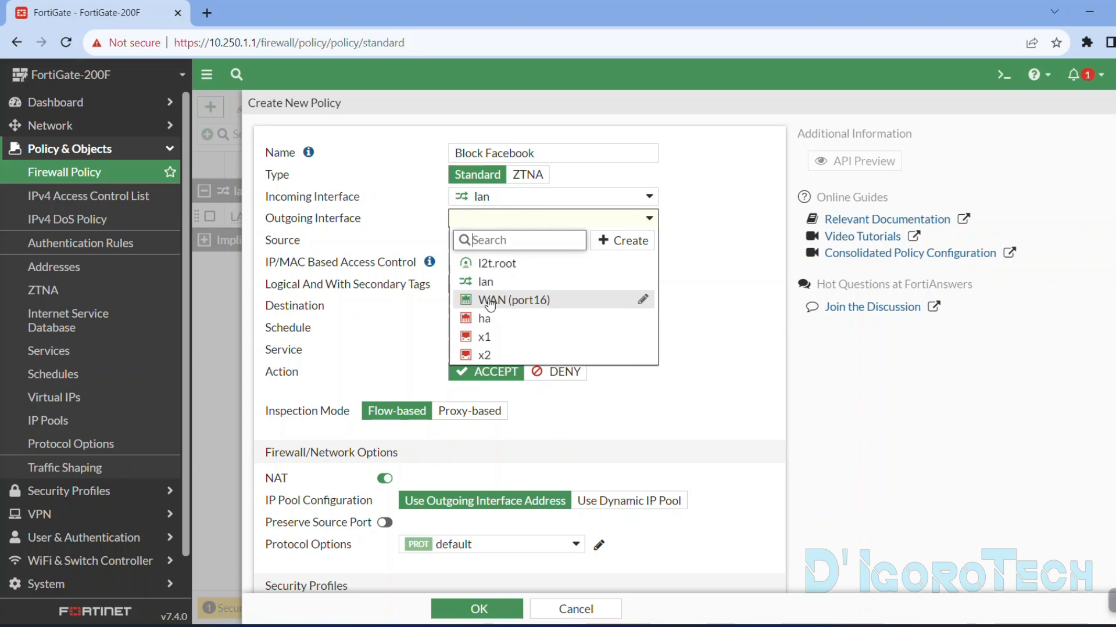
pyautogui.click(494, 300)
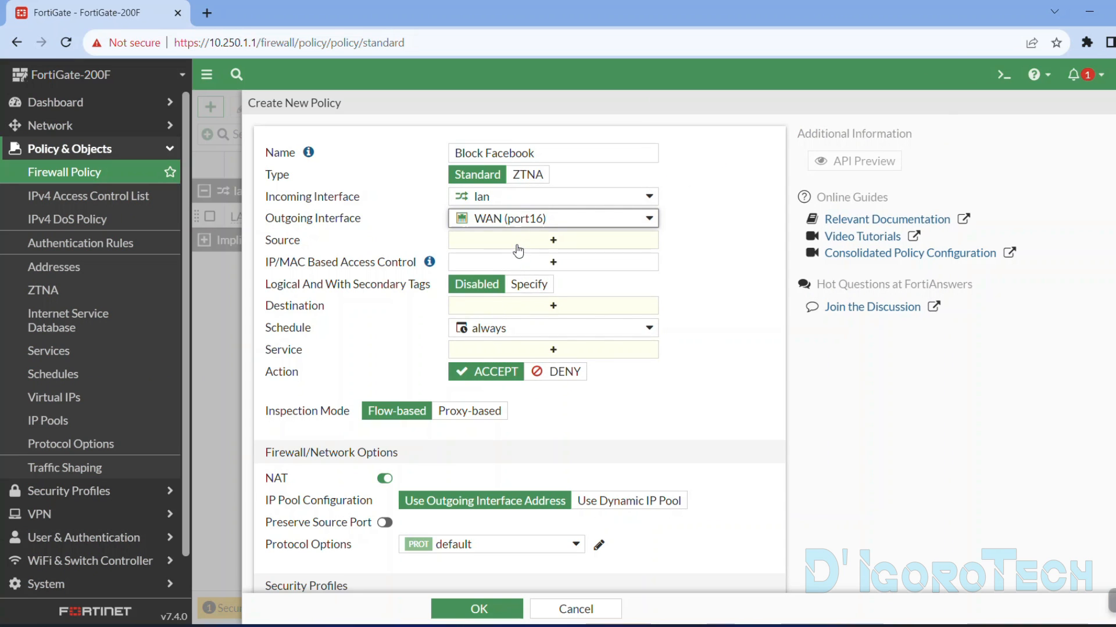
pyautogui.click(491, 247)
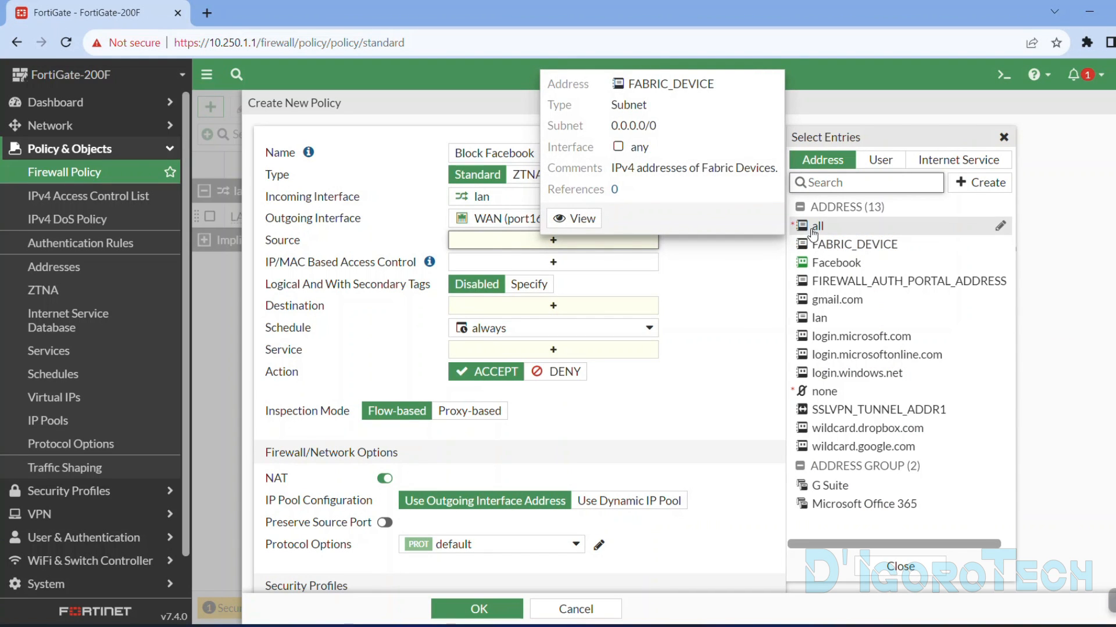
pyautogui.moveTo(828, 318)
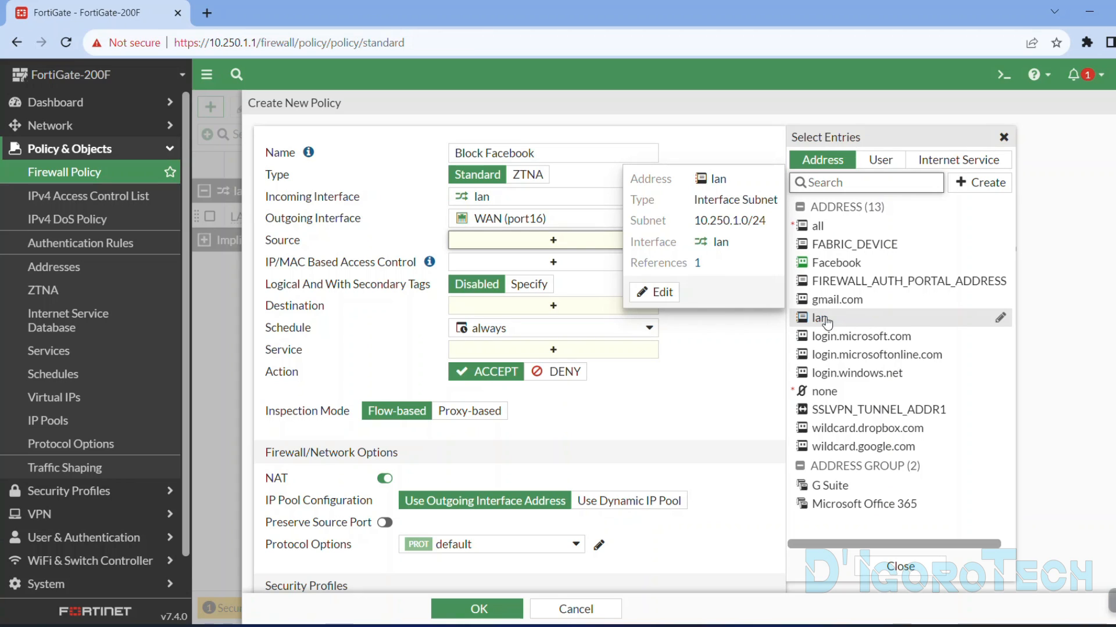
pyautogui.click(827, 321)
pyautogui.click(700, 280)
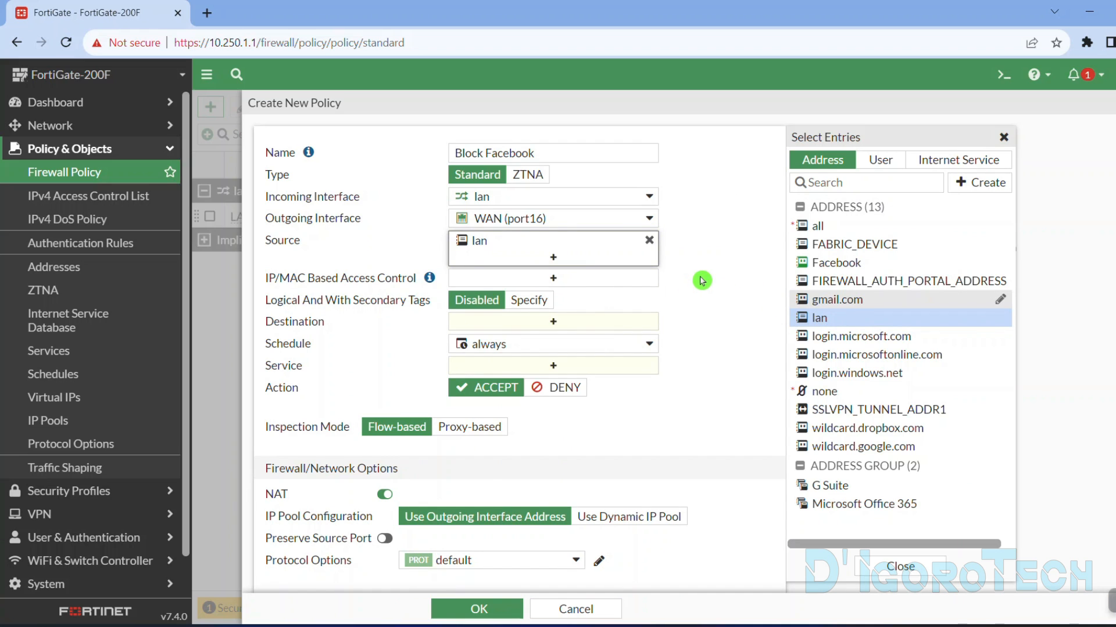
# - Set the policy's destination to the Facebook wildcard FQDN address
pyautogui.scroll(-3, 698, 270)
pyautogui.scroll(3, 697, 262)
pyautogui.click(533, 324)
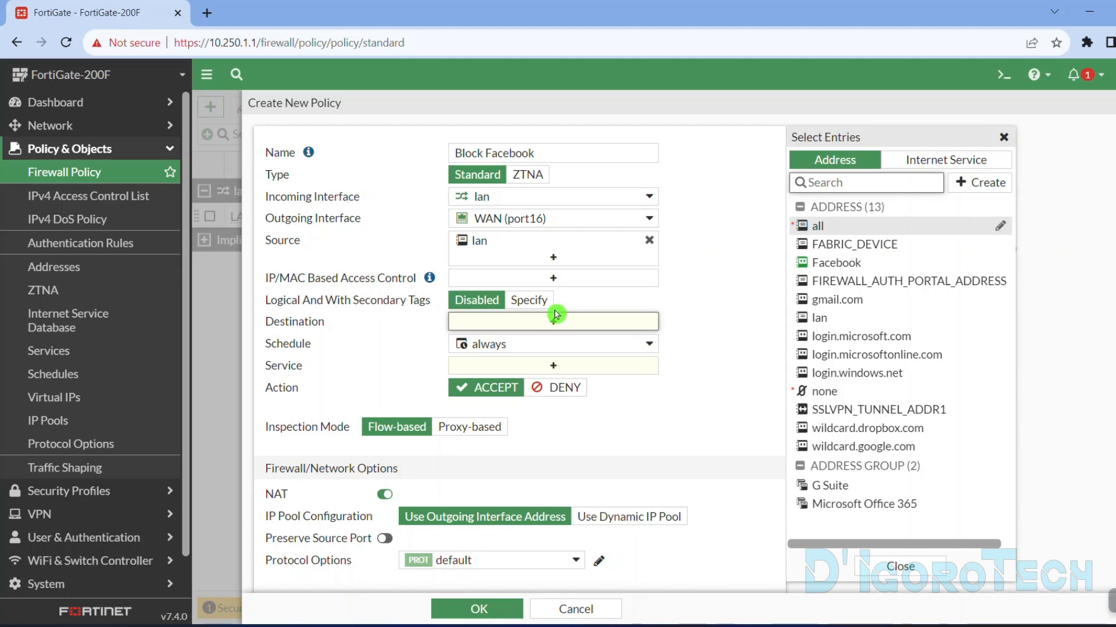
pyautogui.moveTo(837, 270)
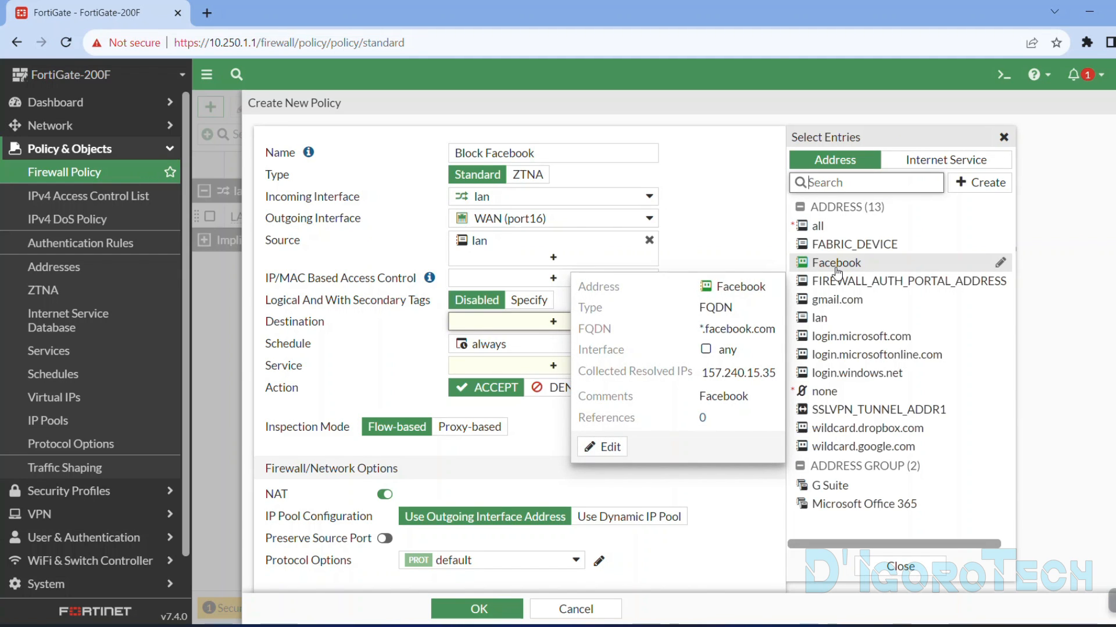
pyautogui.click(836, 269)
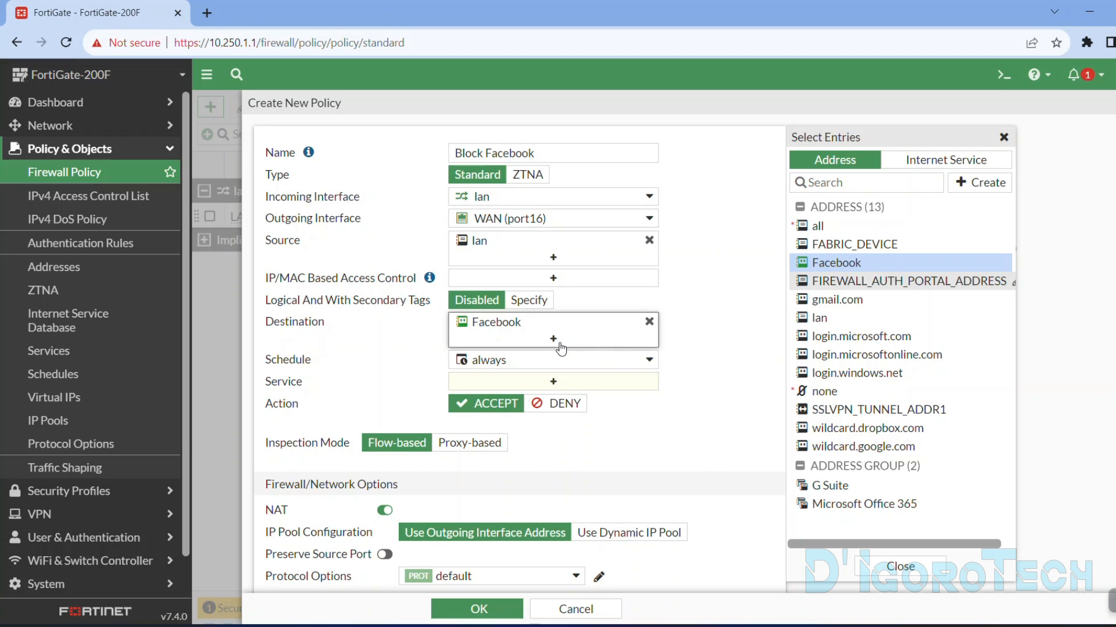
# - Check the days and the start and end times of the policy's always schedule
pyautogui.click(504, 363)
pyautogui.click(514, 363)
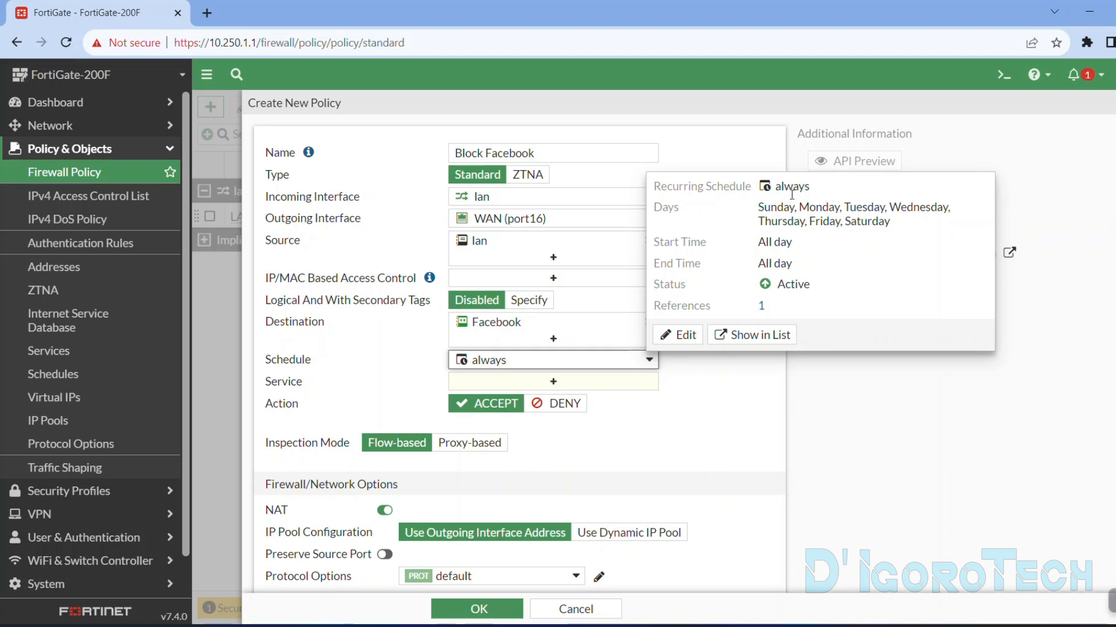
pyautogui.moveTo(760, 209); pyautogui.dragTo(875, 222)
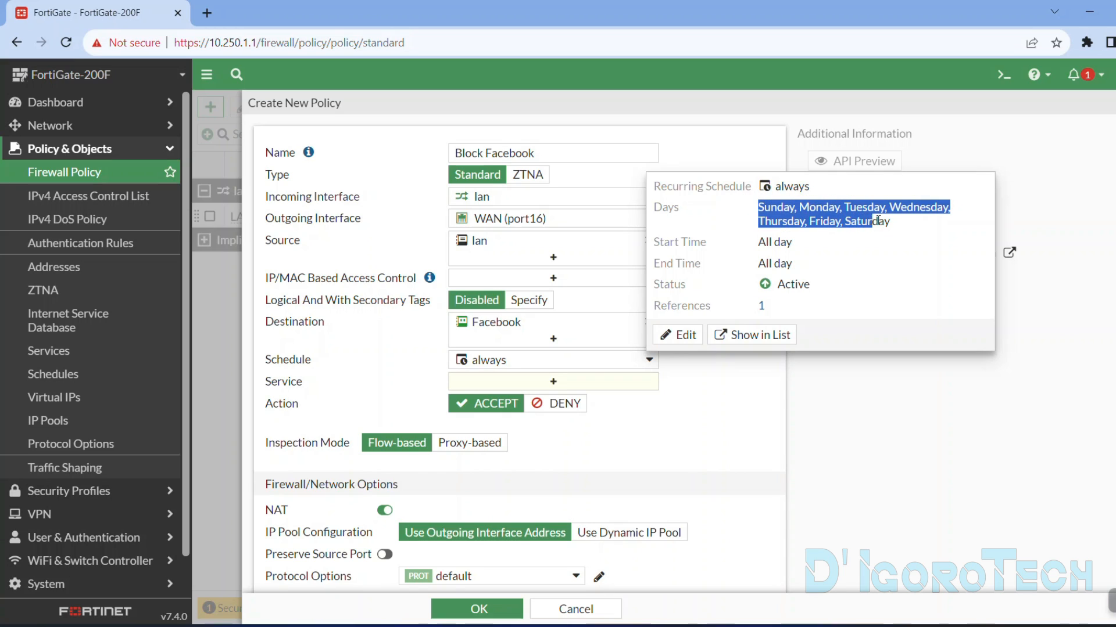
pyautogui.moveTo(758, 241); pyautogui.dragTo(800, 269)
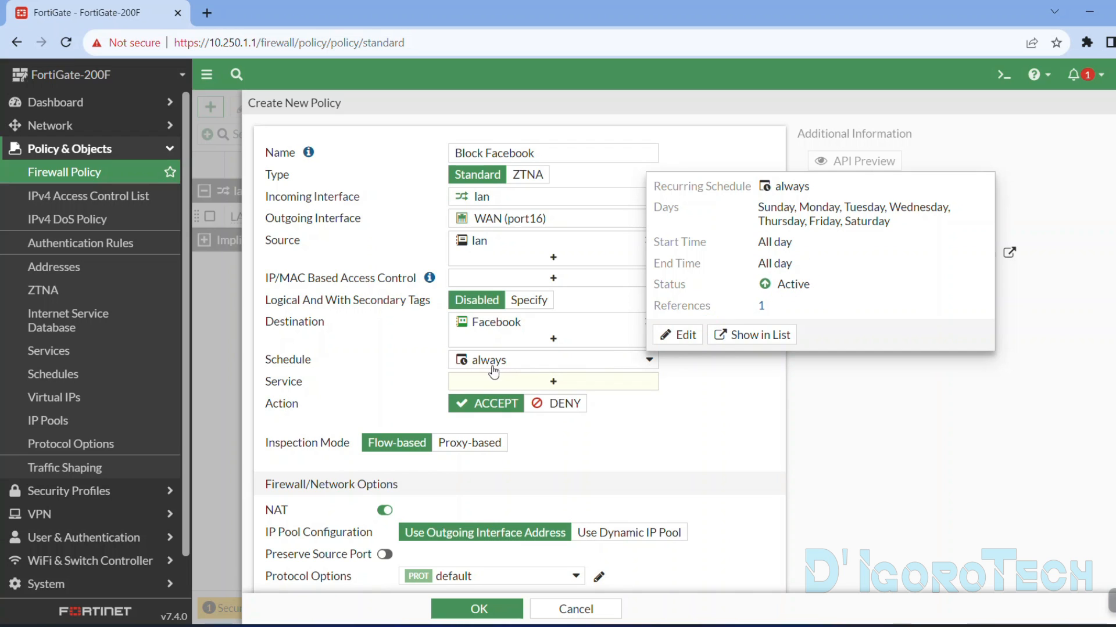
pyautogui.click(490, 384)
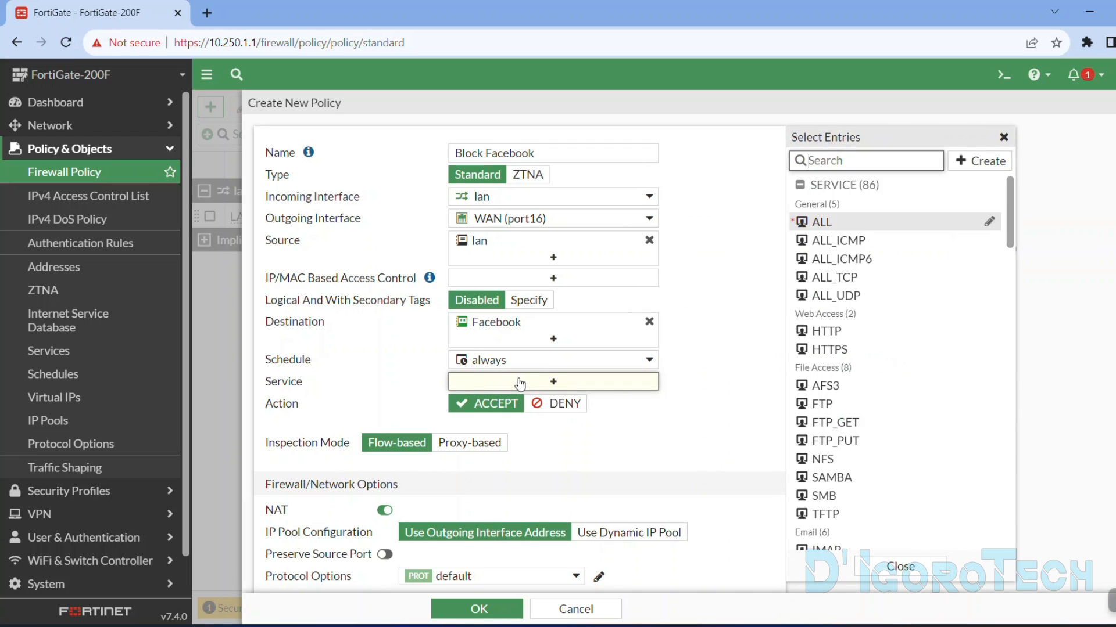
pyautogui.moveTo(511, 327)
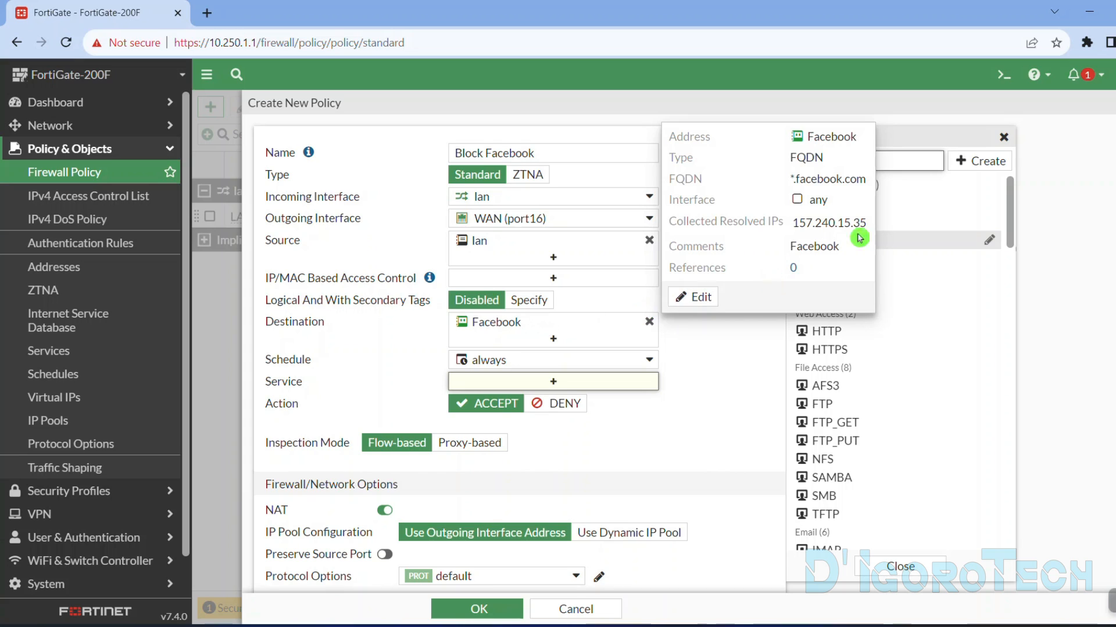
pyautogui.write('http')
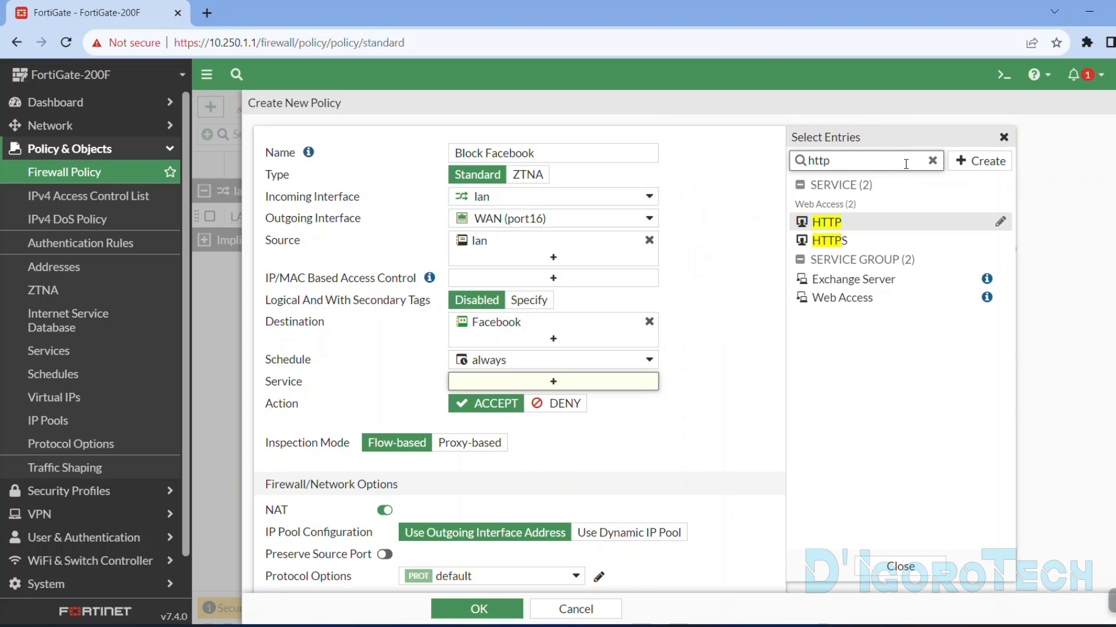
pyautogui.click(856, 224)
pyautogui.click(829, 241)
pyautogui.click(694, 386)
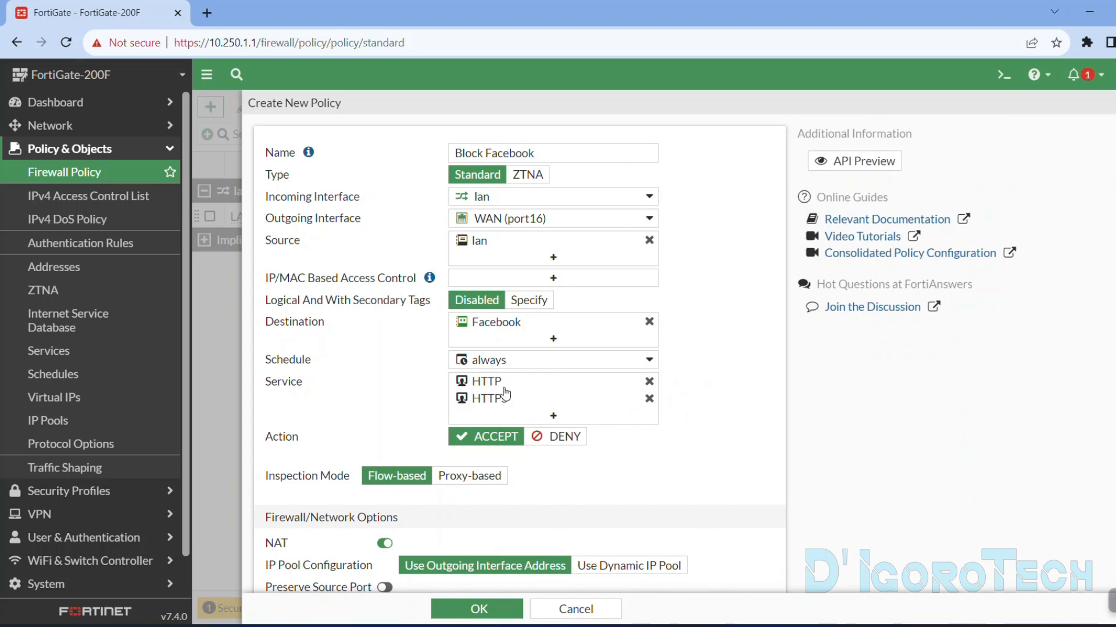
pyautogui.click(649, 399)
pyautogui.click(649, 381)
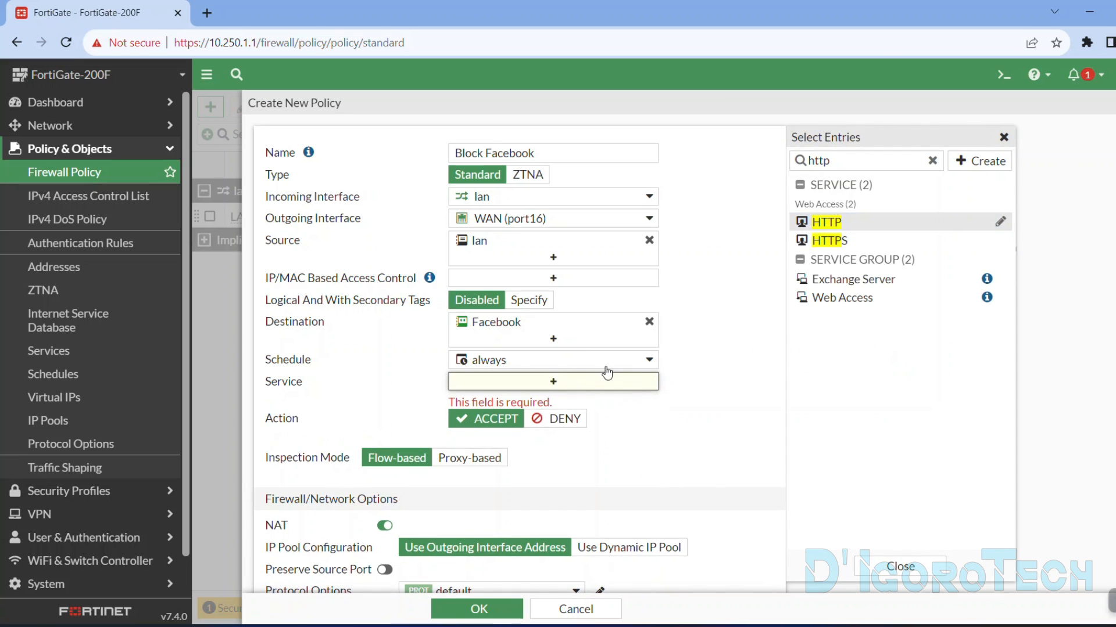
# - Search the service entries for "all" and set the policy's service to ALL
pyautogui.doubleClick(889, 164)
pyautogui.write('all')
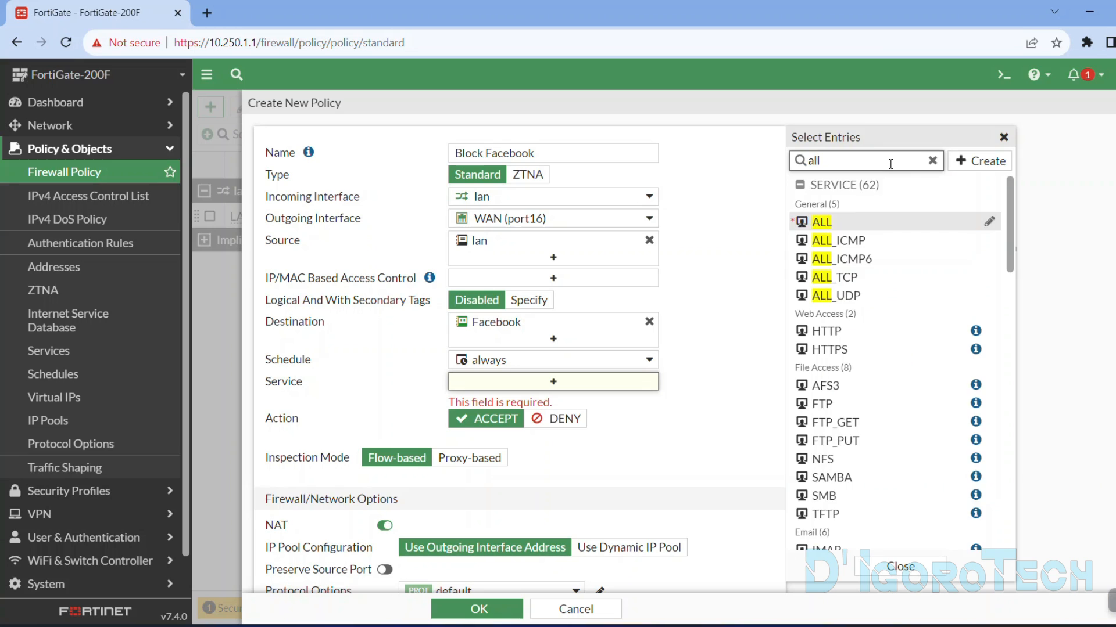
pyautogui.click(832, 224)
pyautogui.click(424, 389)
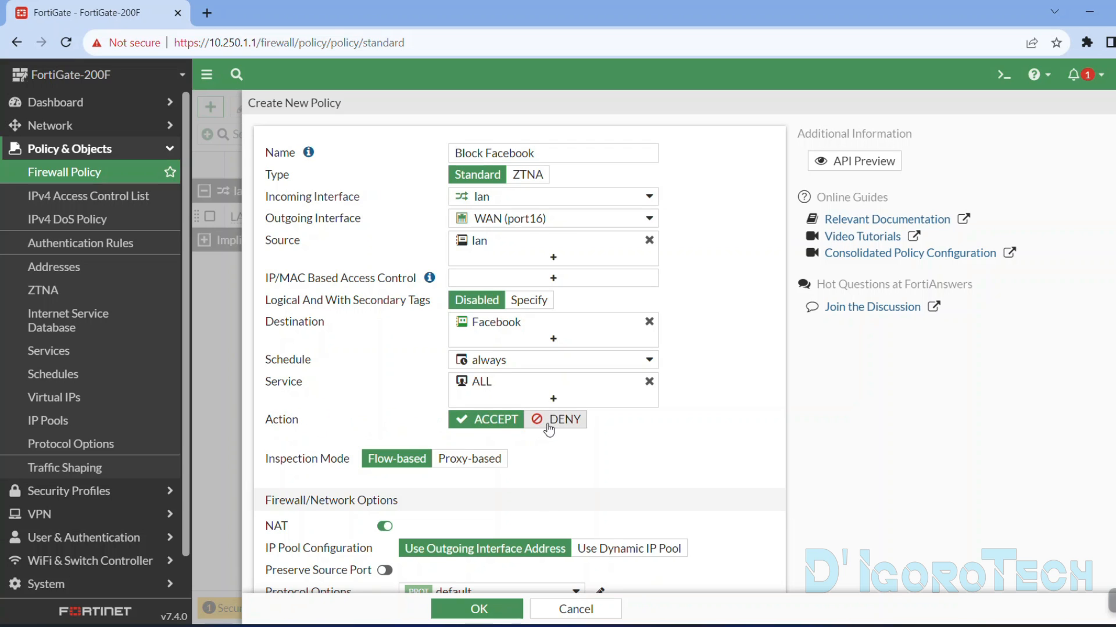
# - Set the policy's action to DENY and save the Block Facebook policy
pyautogui.click(563, 424)
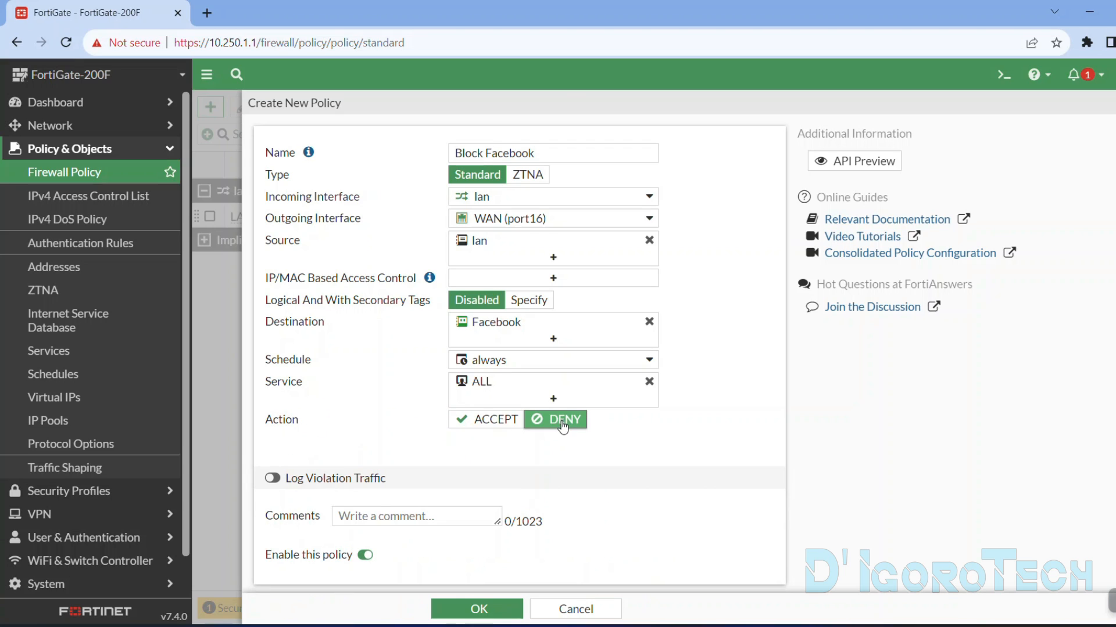
pyautogui.click(377, 511)
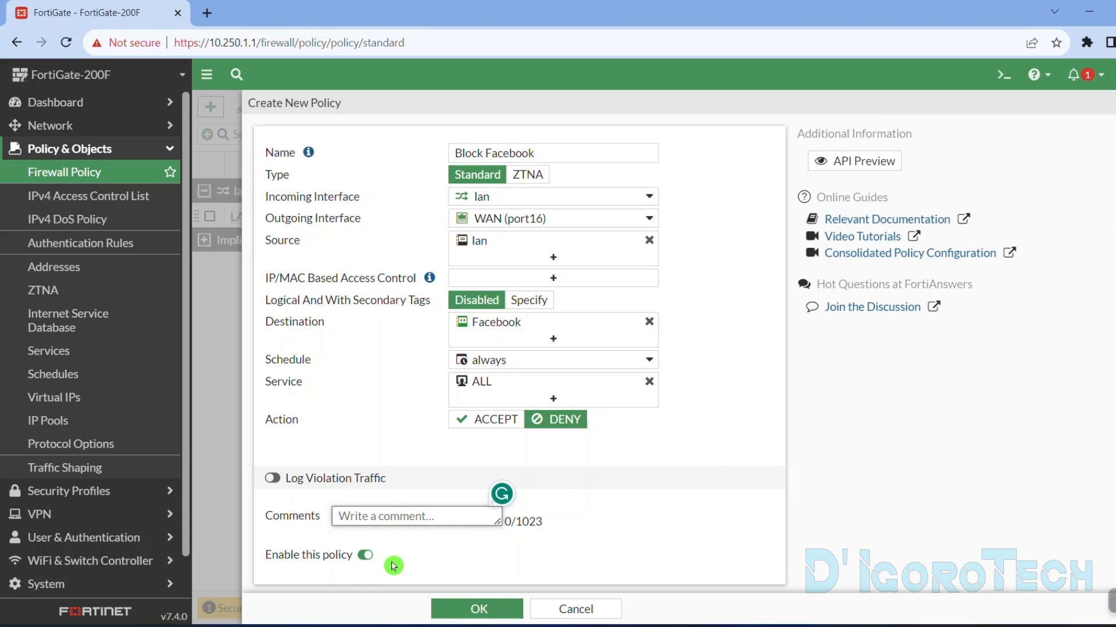
pyautogui.click(478, 609)
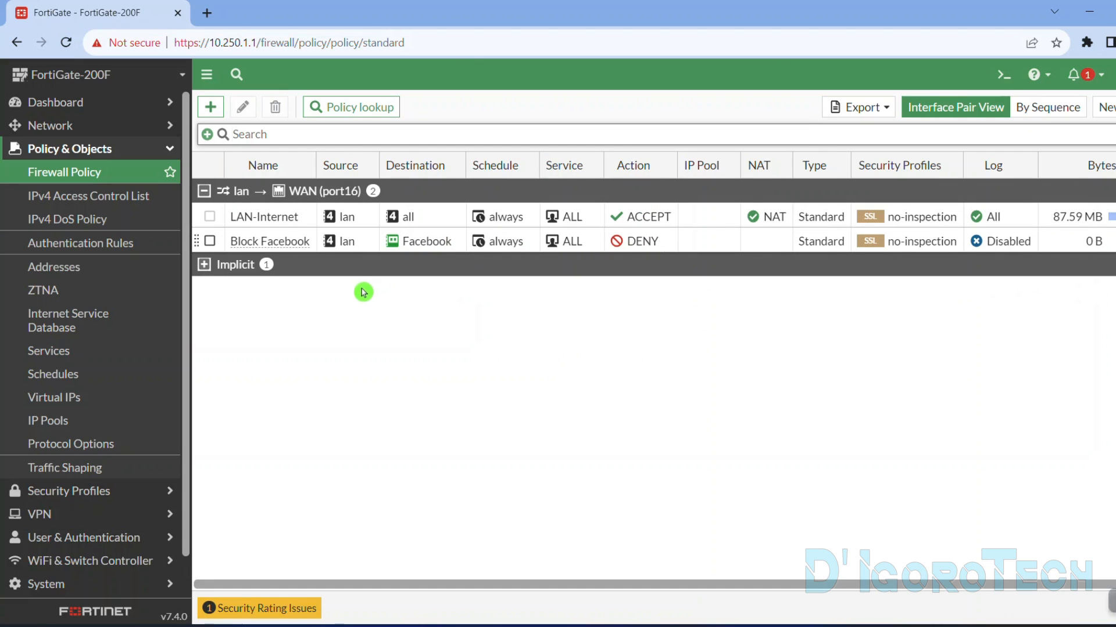
# - Test access to facebook.com in a new browser tab with the policies in their current order
pyautogui.click(361, 218)
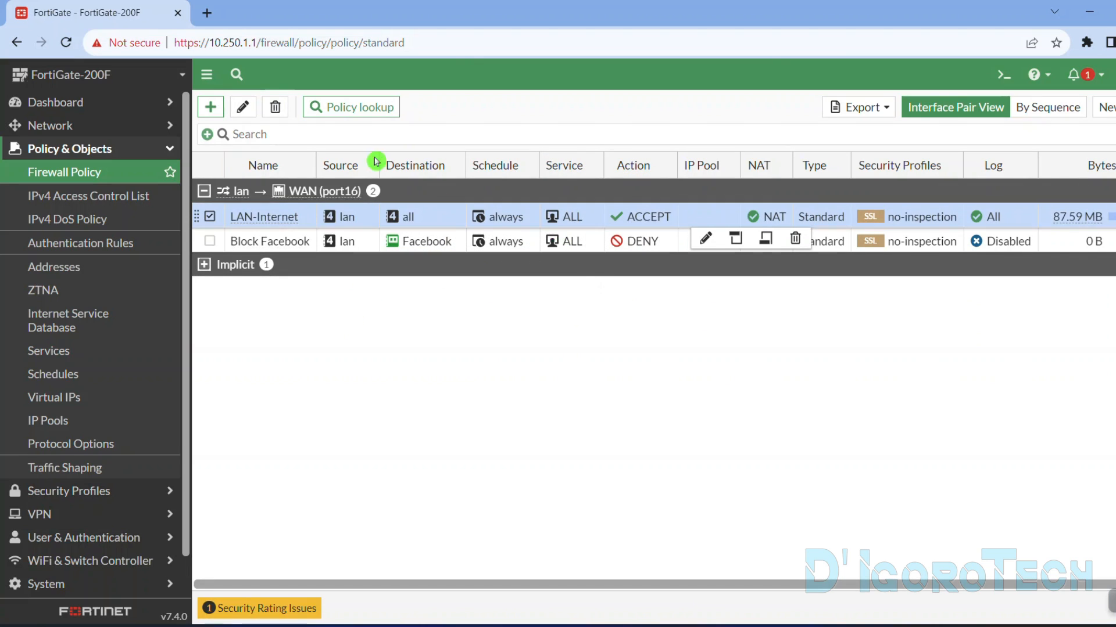
pyautogui.click(207, 13)
pyautogui.write('facebook.com')
pyautogui.press('Return')
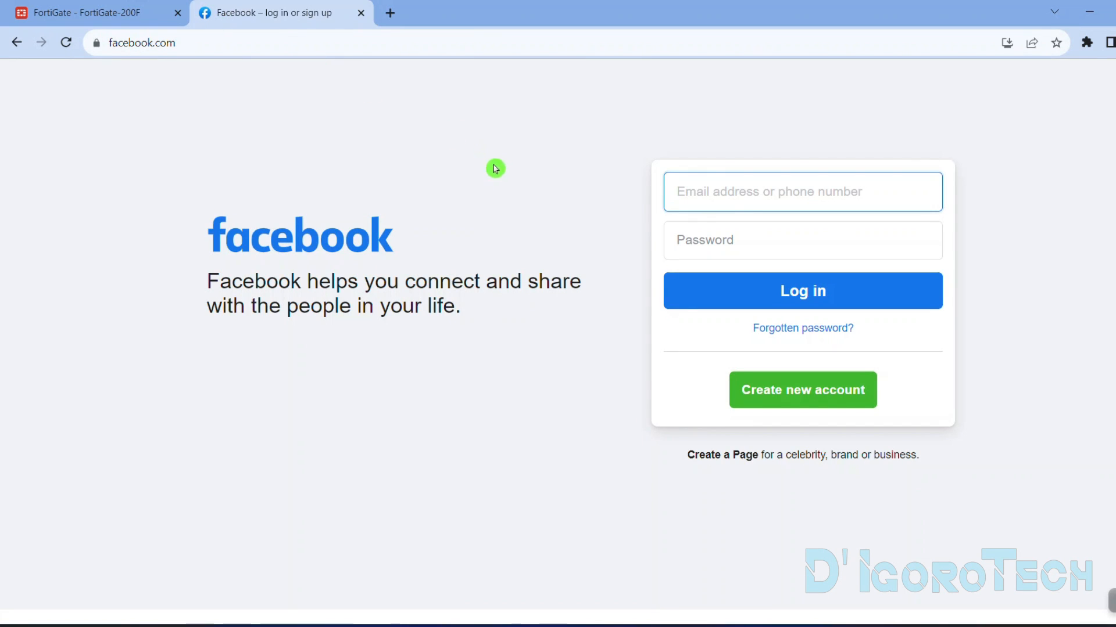
# - Return to the FortiGate policy list, move Block Facebook above LAN-Internet, and check the source and destination of the policies
pyautogui.click(87, 13)
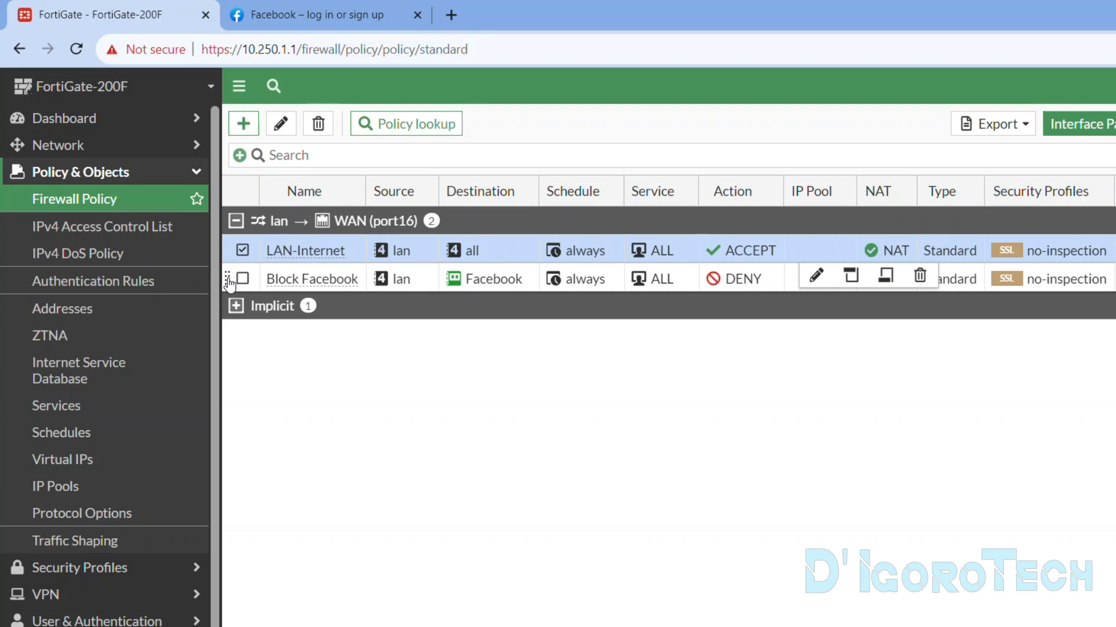
pyautogui.moveTo(231, 287); pyautogui.dragTo(228, 256)
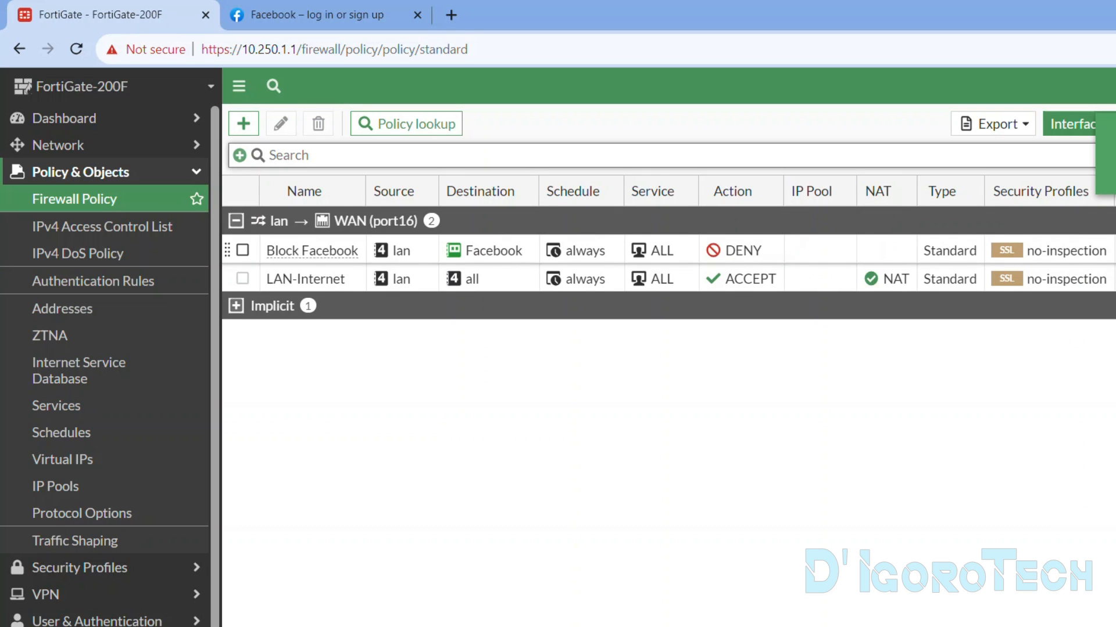
pyautogui.moveTo(493, 250)
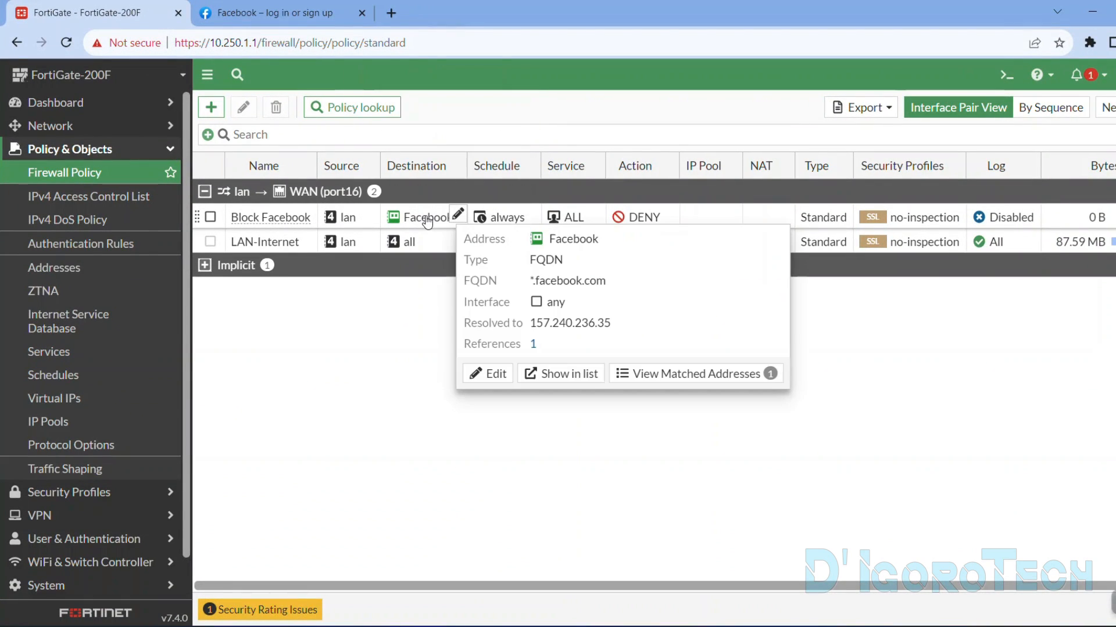
pyautogui.moveTo(359, 247)
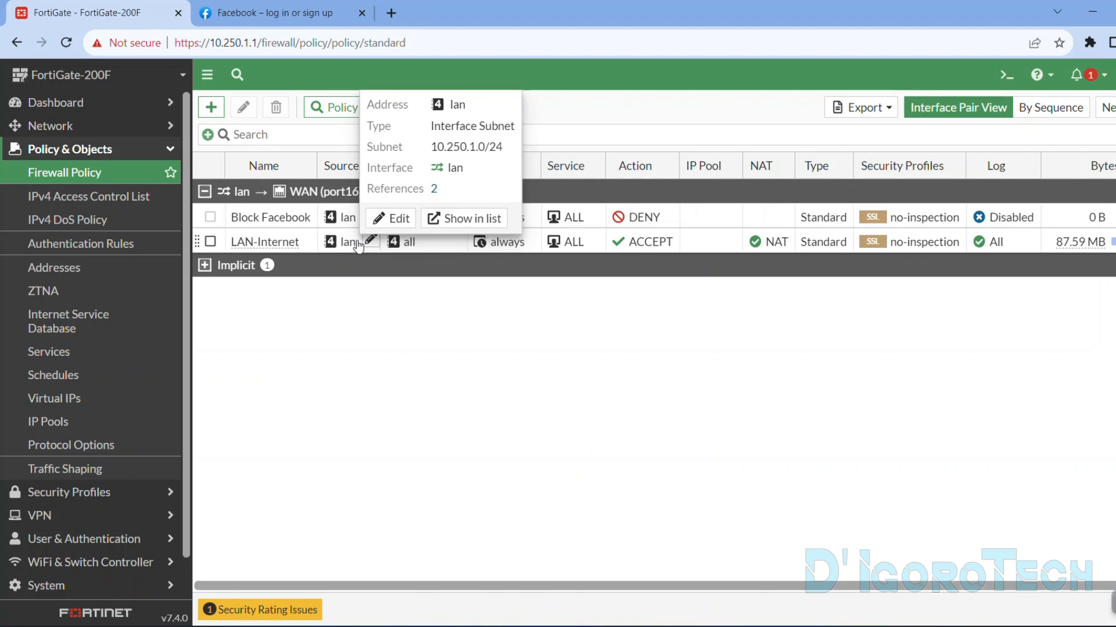
pyautogui.click(430, 244)
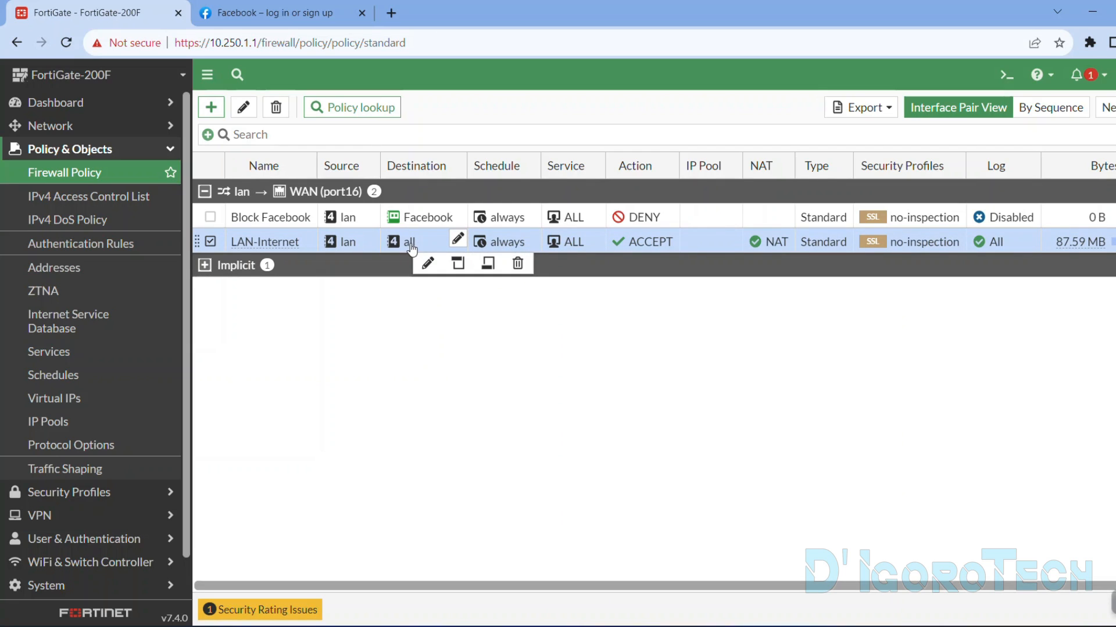
# - Retest access to facebook.com by reloading the page and opening the site again in a fresh browser tab
pyautogui.click(281, 12)
pyautogui.click(279, 46)
pyautogui.press('Return')
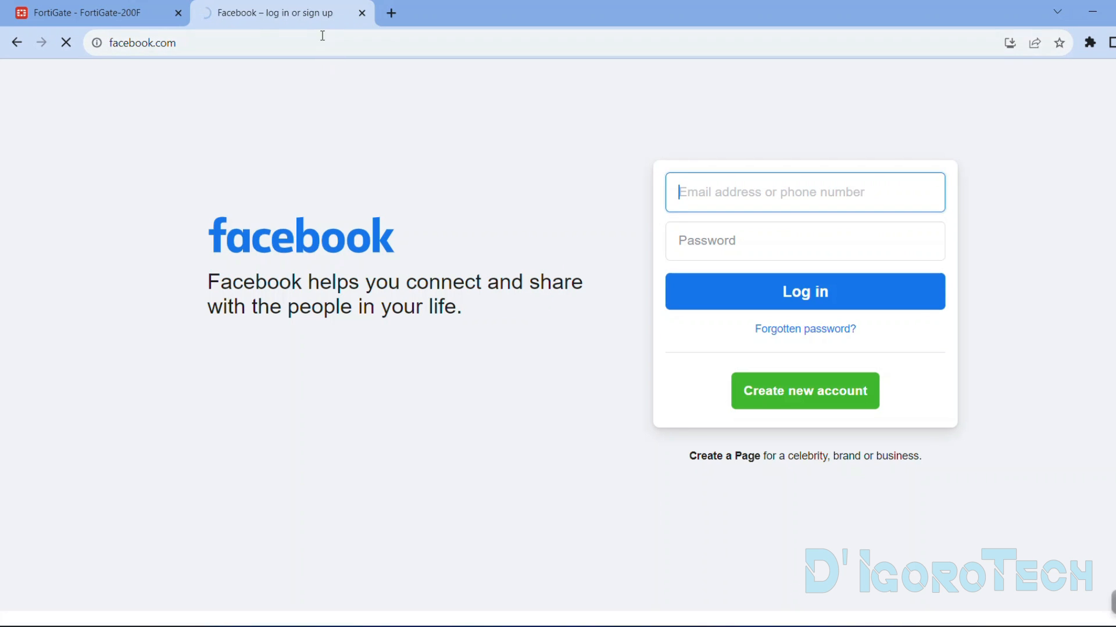
pyautogui.click(392, 17)
pyautogui.click(362, 12)
pyautogui.click(289, 49)
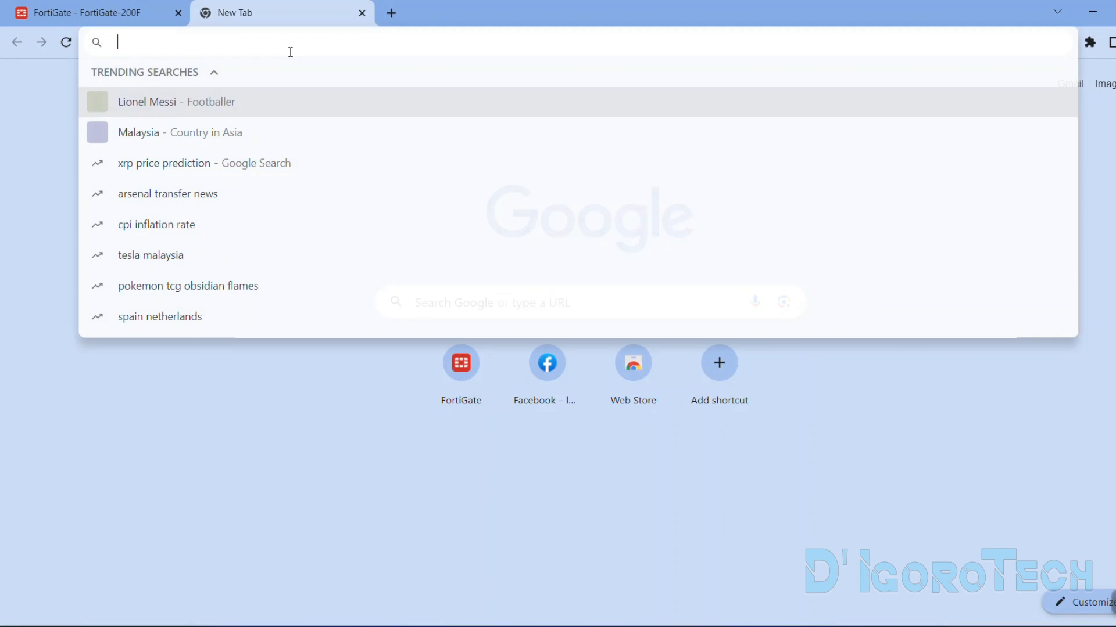
pyautogui.write('fac')
pyautogui.press('Return')
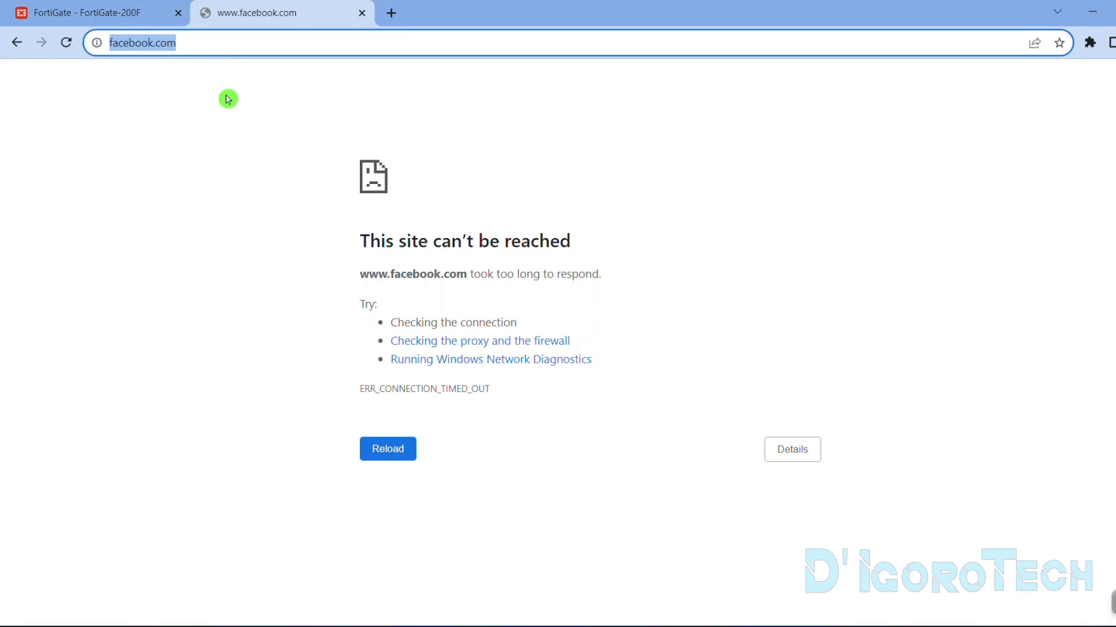
pyautogui.click(228, 99)
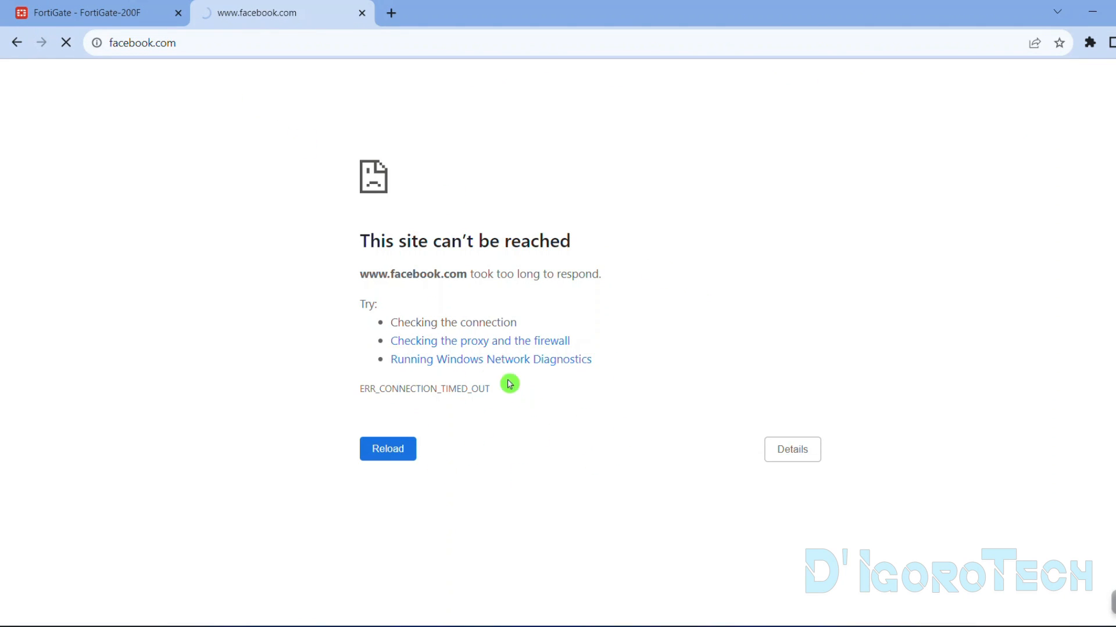
# - Return to the FortiGate policy list, deselect the LAN-Internet policy, and check the Facebook address's references in the address list
pyautogui.click(118, 13)
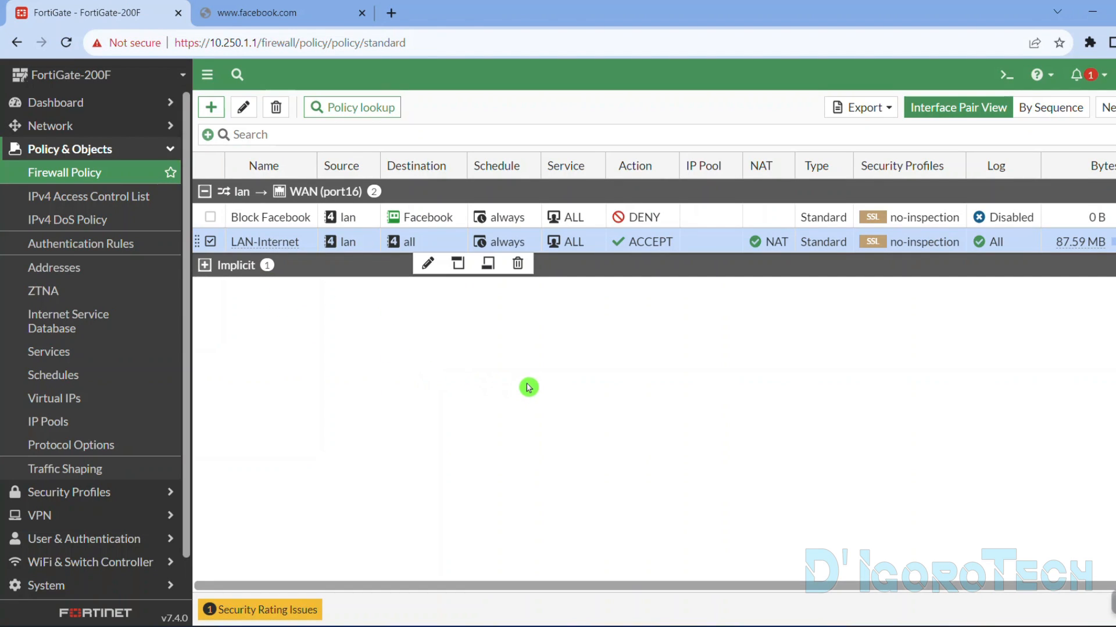
pyautogui.click(252, 277)
pyautogui.click(343, 356)
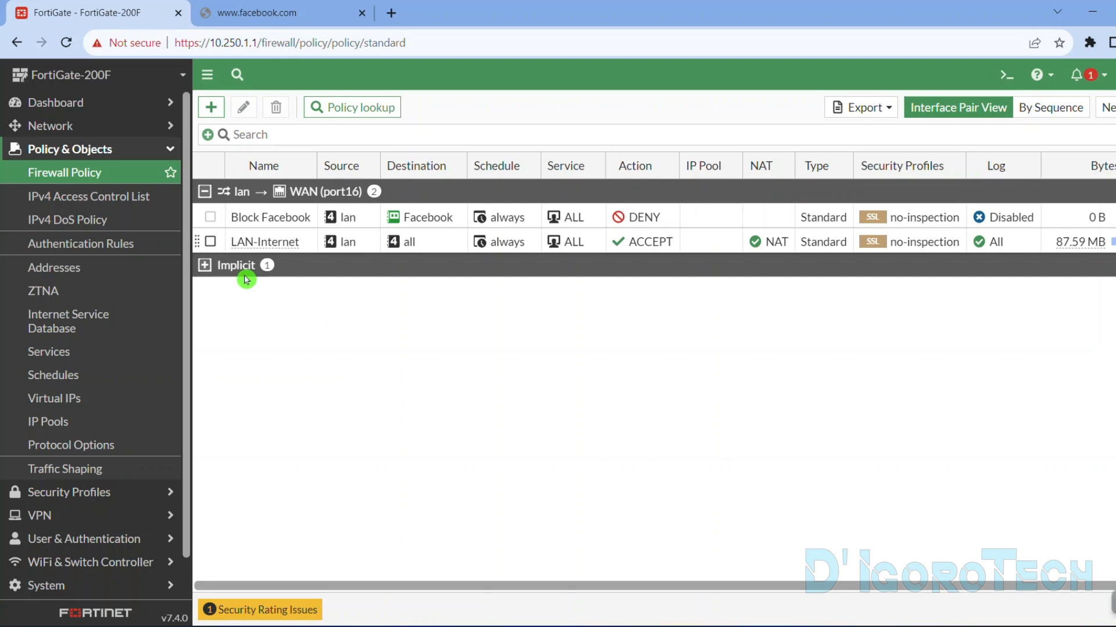
pyautogui.click(100, 272)
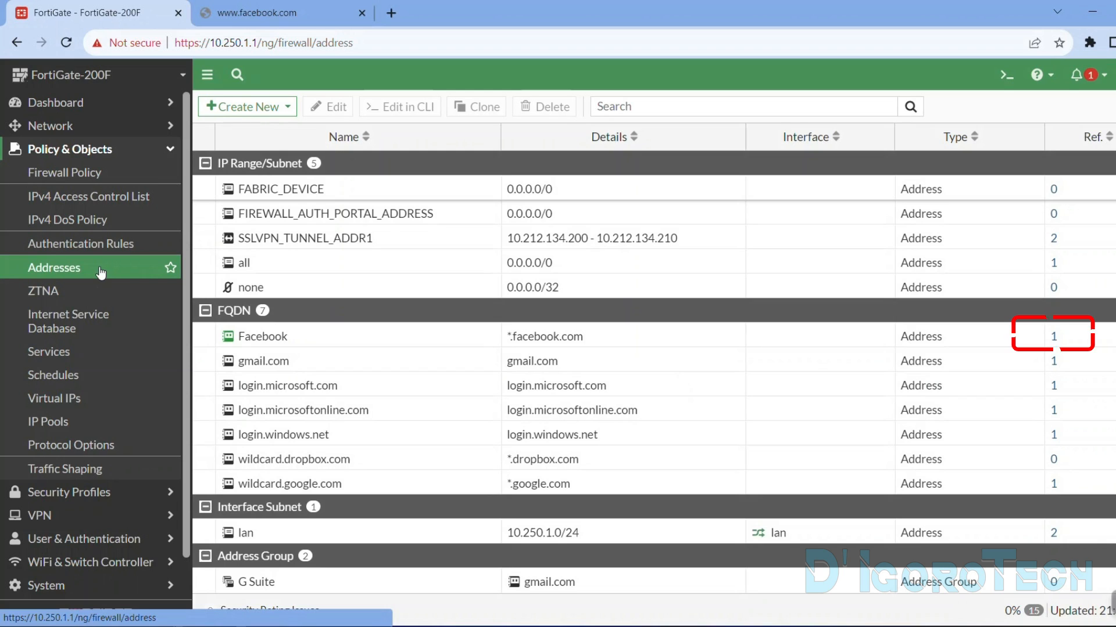
# - Start a new address object, name it "Facebook 2" and give it the green color
pyautogui.click(248, 107)
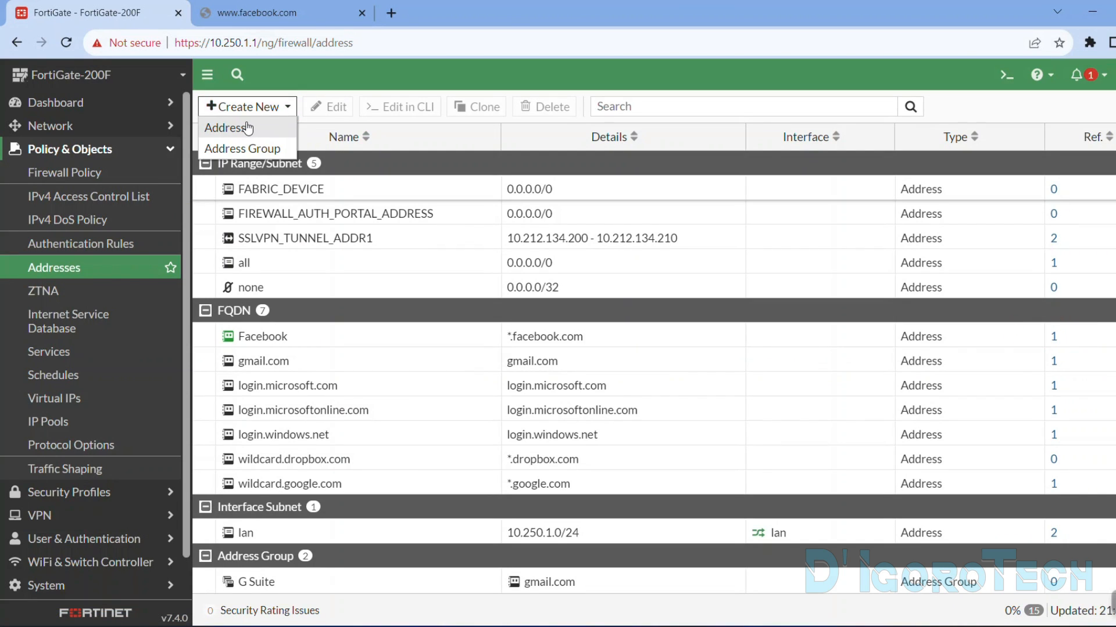
pyautogui.click(249, 128)
pyautogui.click(405, 137)
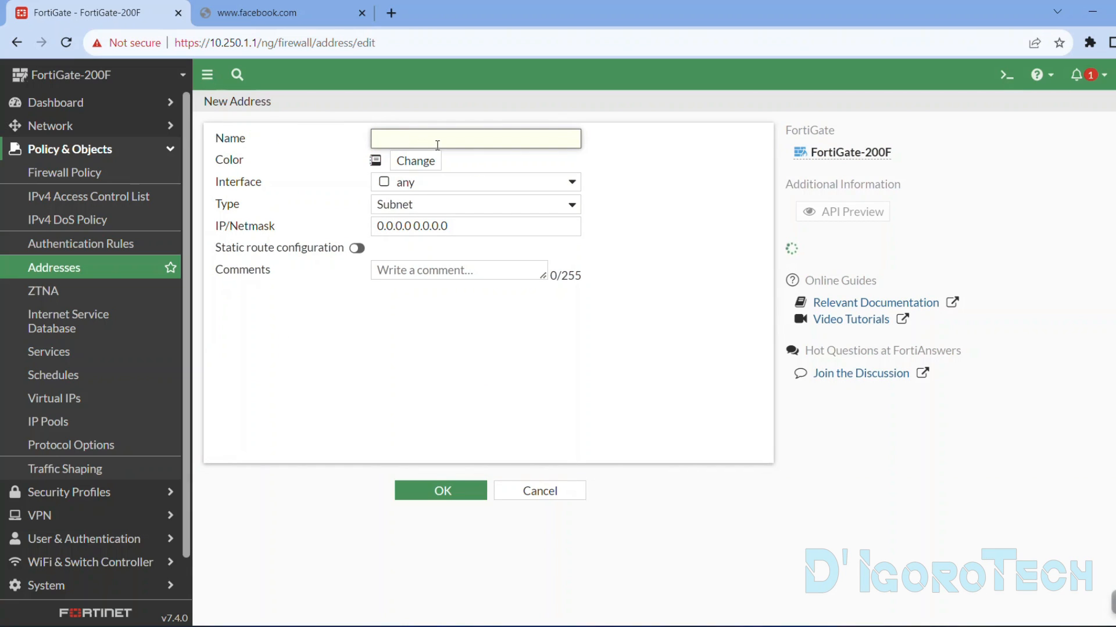
pyautogui.write('Facebook')
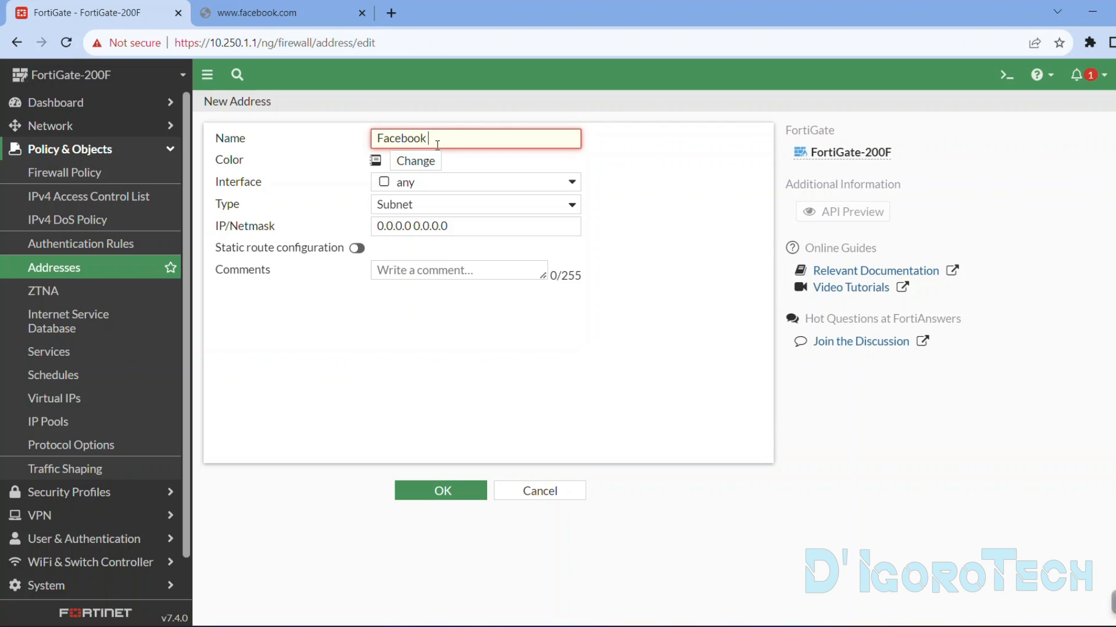
pyautogui.write(' 2')
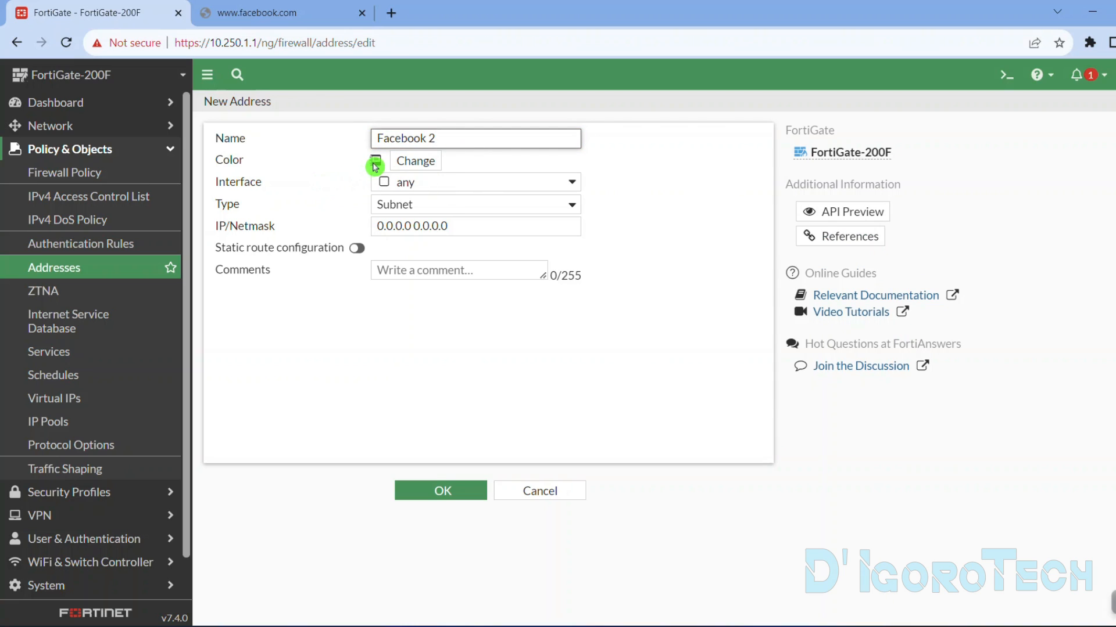
pyautogui.click(409, 165)
pyautogui.click(454, 190)
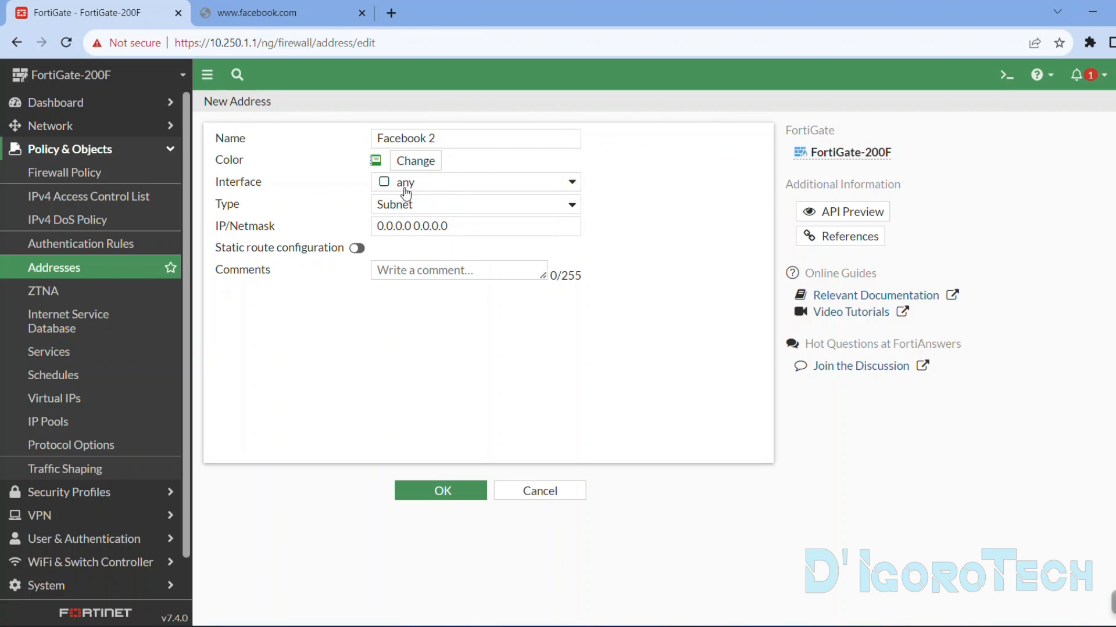
# - Set the Facebook 2 address type to FQDN with the domain facebook.com and save the object
pyautogui.click(394, 205)
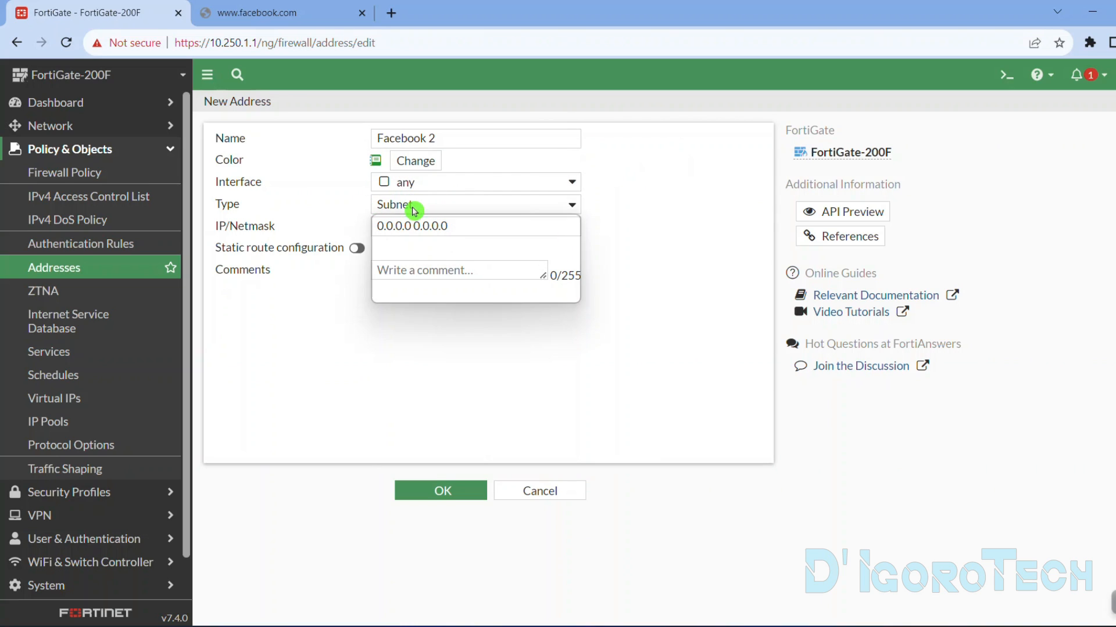
pyautogui.click(413, 252)
pyautogui.click(413, 229)
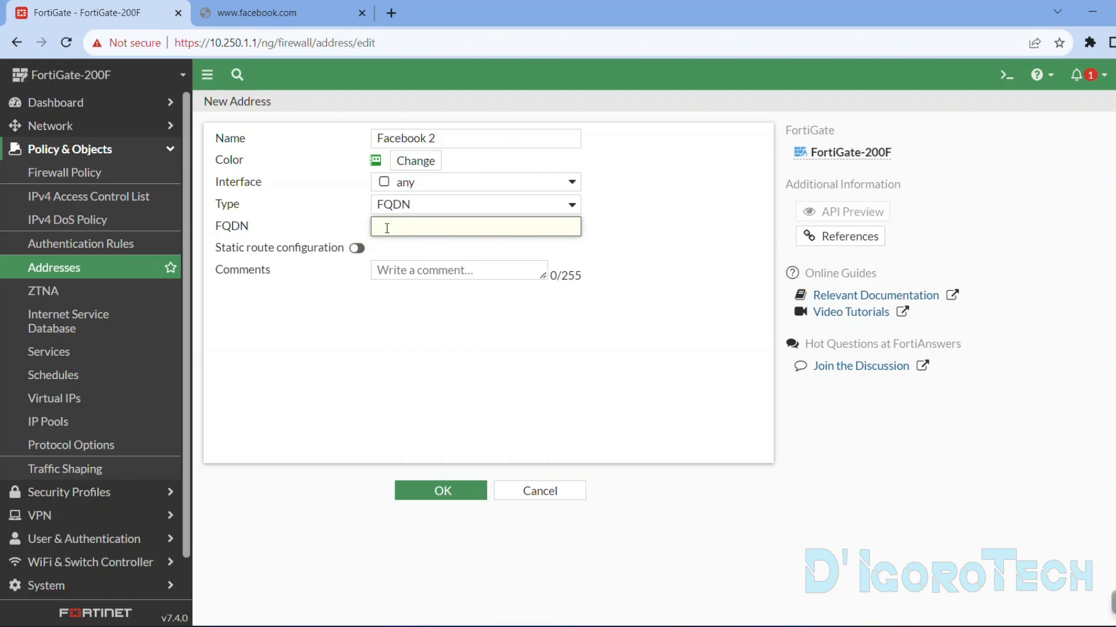
pyautogui.write('facebook.com')
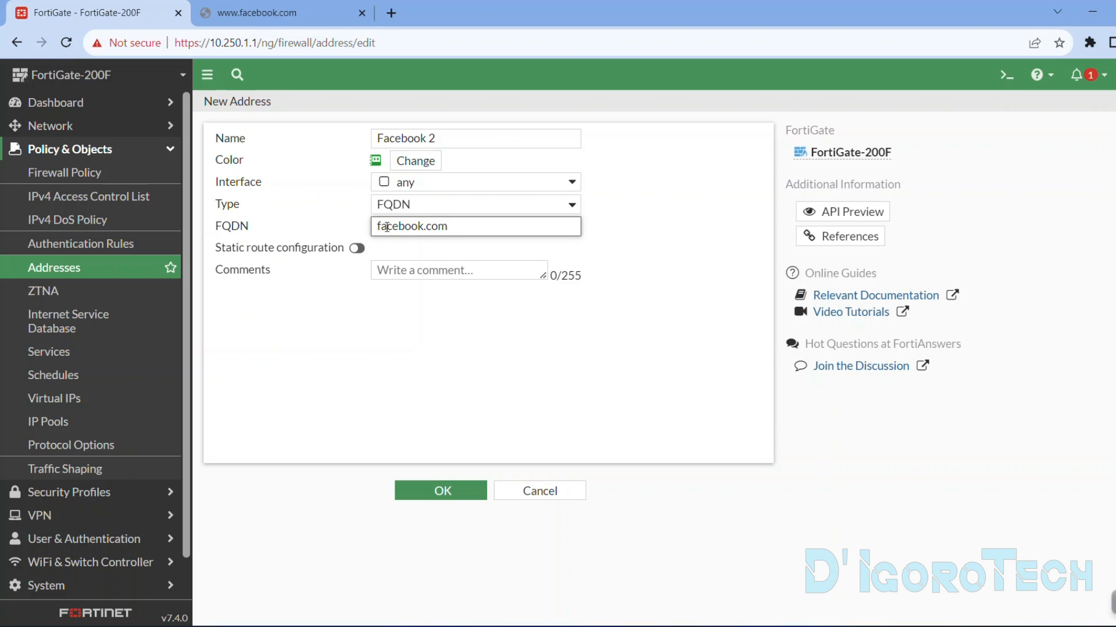
pyautogui.click(411, 253)
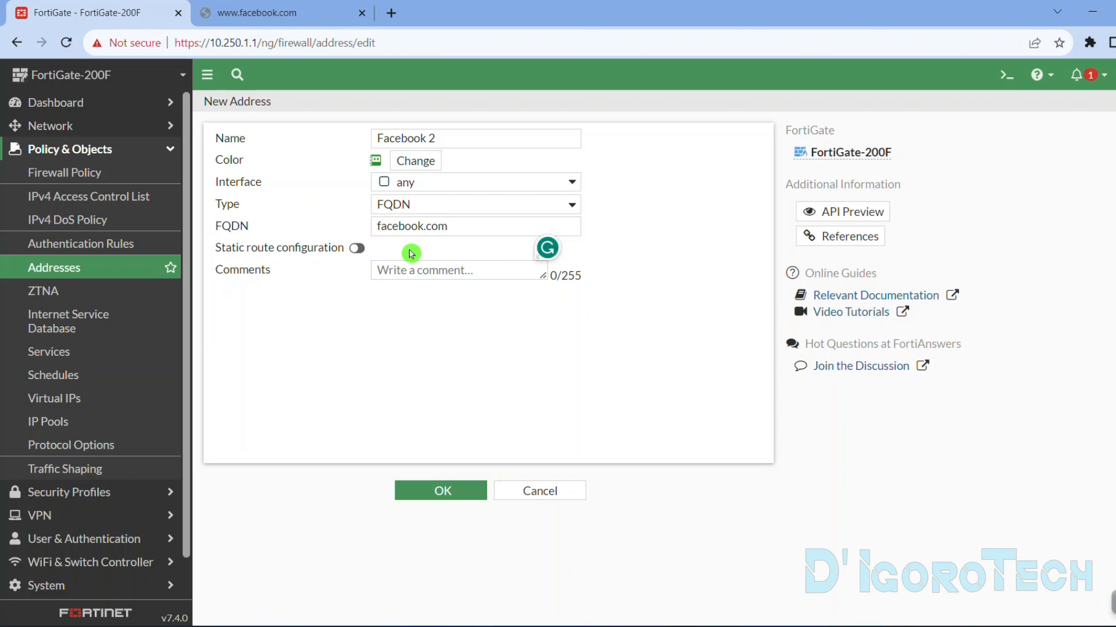
pyautogui.click(444, 492)
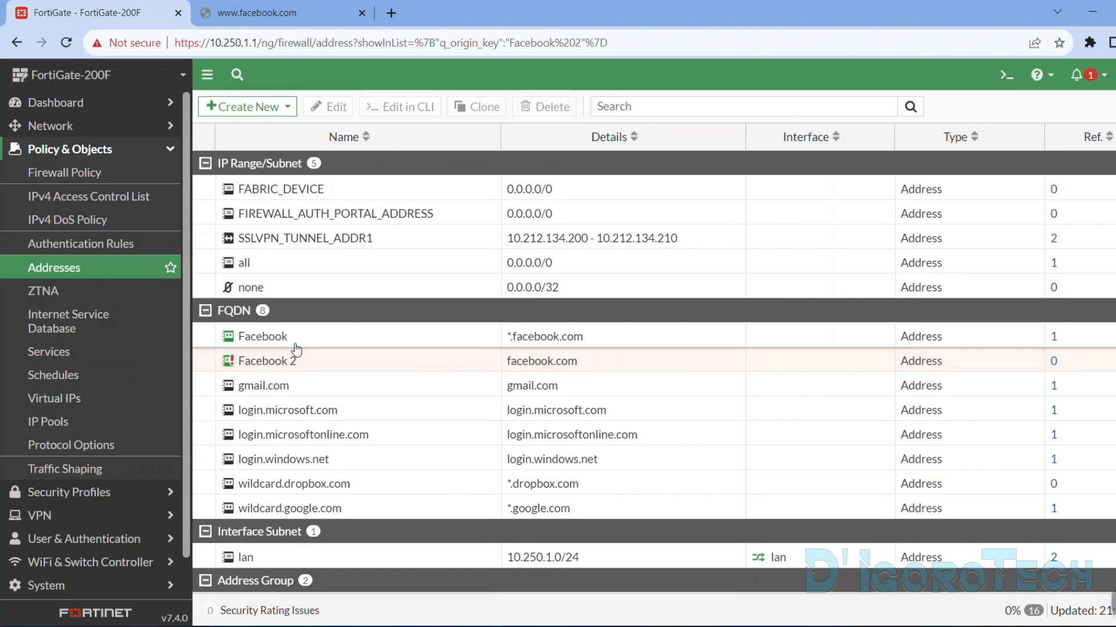
# - Examine the Facebook 2 address's details in the address list to check its FQDN resolution
pyautogui.moveTo(264, 366)
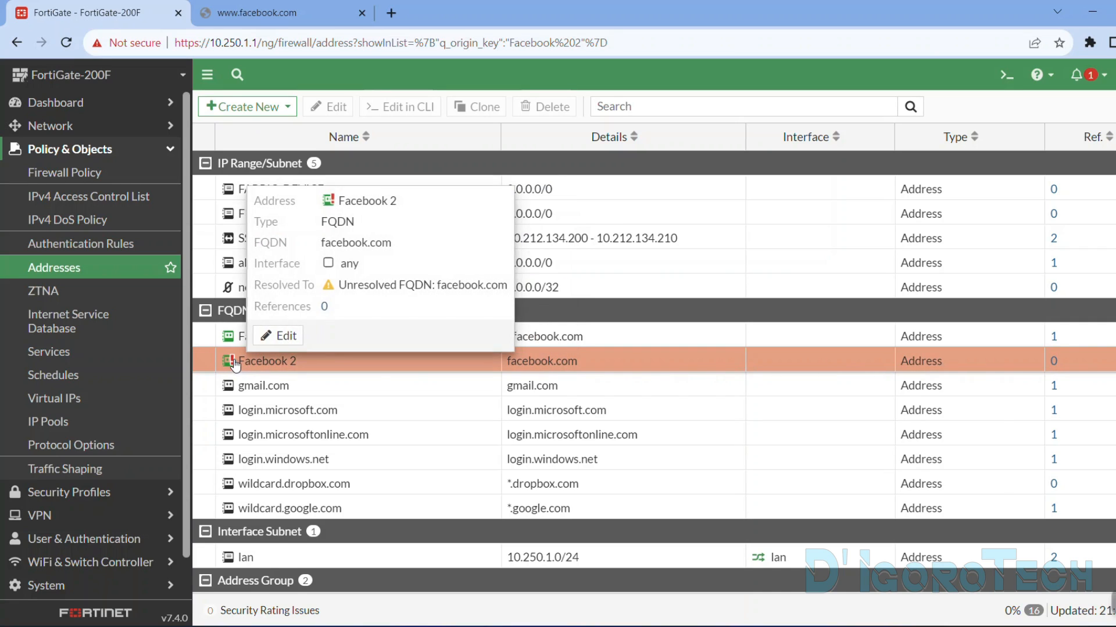
pyautogui.click(459, 298)
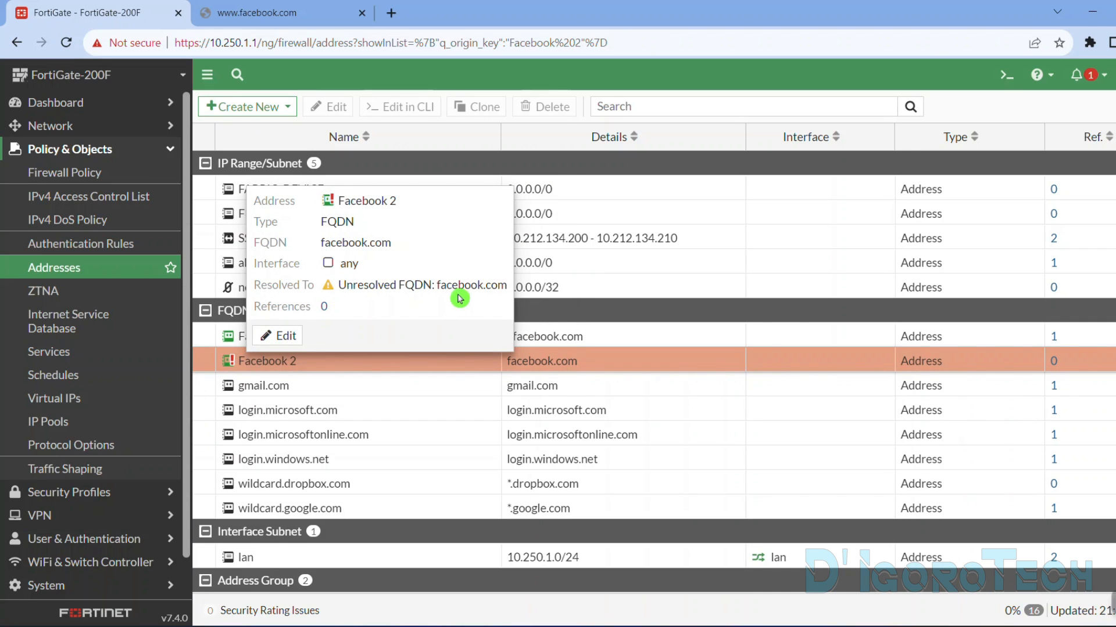
pyautogui.click(663, 366)
pyautogui.rightClick(86, 174)
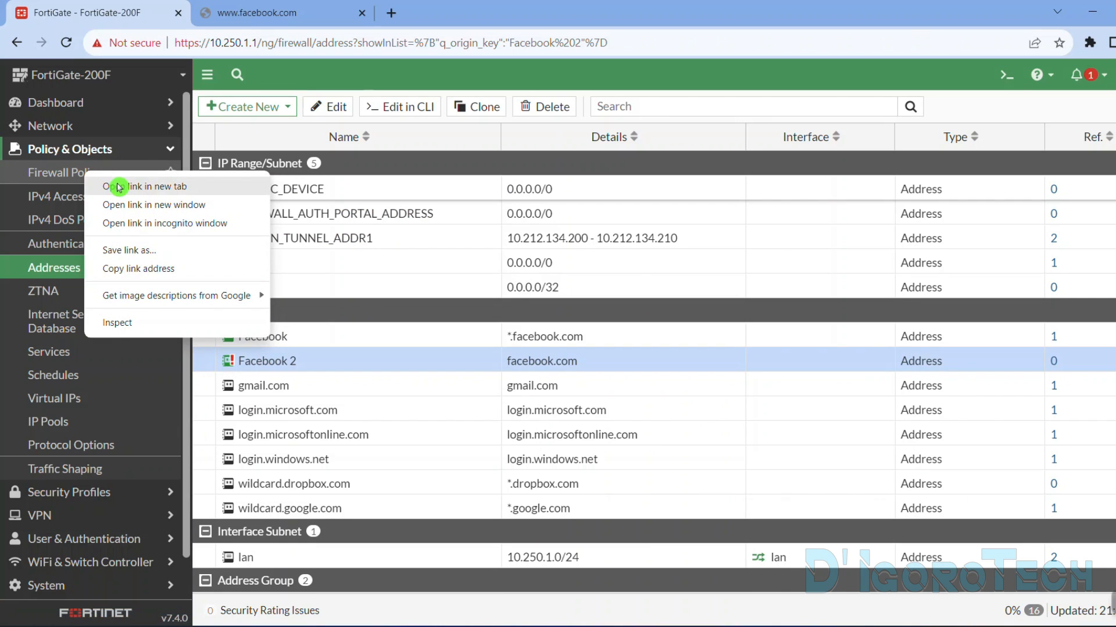
pyautogui.click(116, 182)
pyautogui.click(545, 12)
pyautogui.click(335, 14)
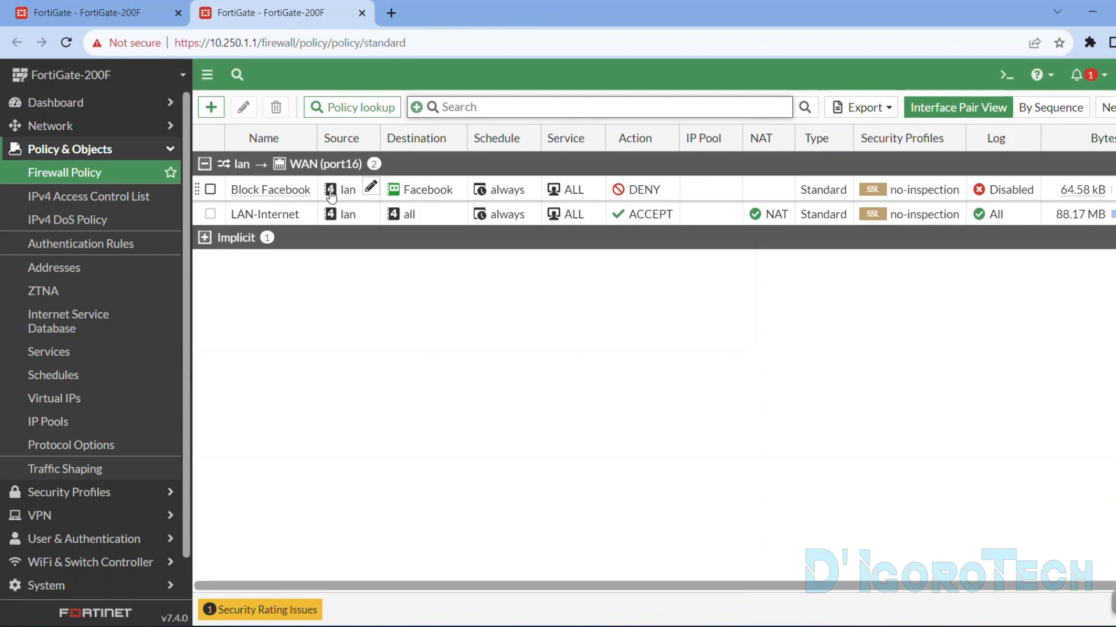
# - Add Facebook 2 to the destination of the Block Facebook policy, save it, and check the address's resolved details
pyautogui.doubleClick(511, 196)
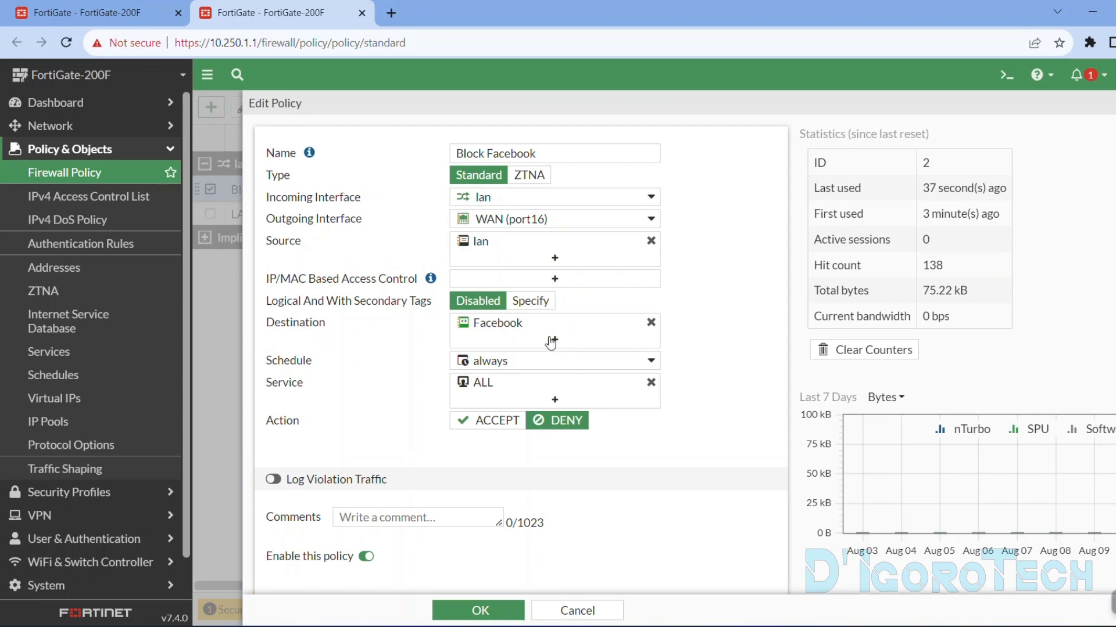
pyautogui.click(552, 340)
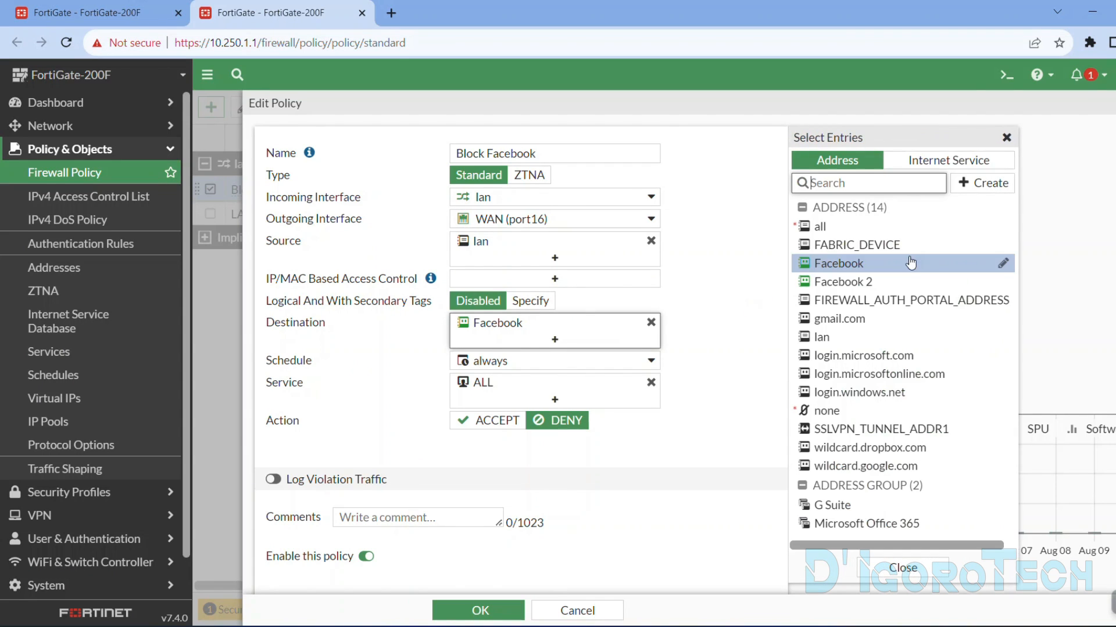
pyautogui.click(864, 287)
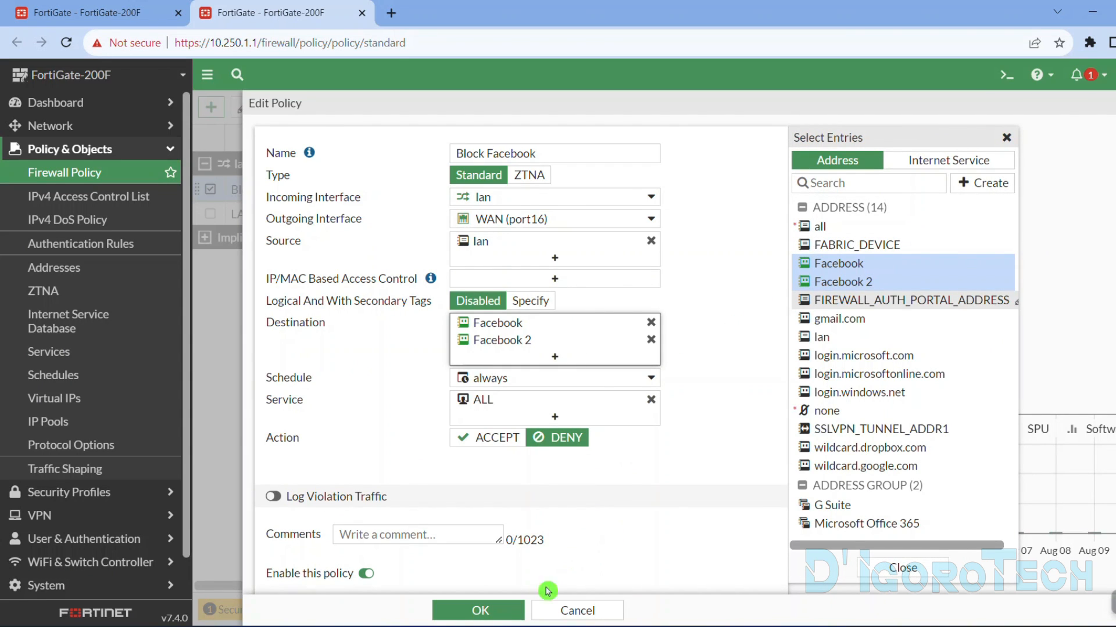
pyautogui.click(486, 594)
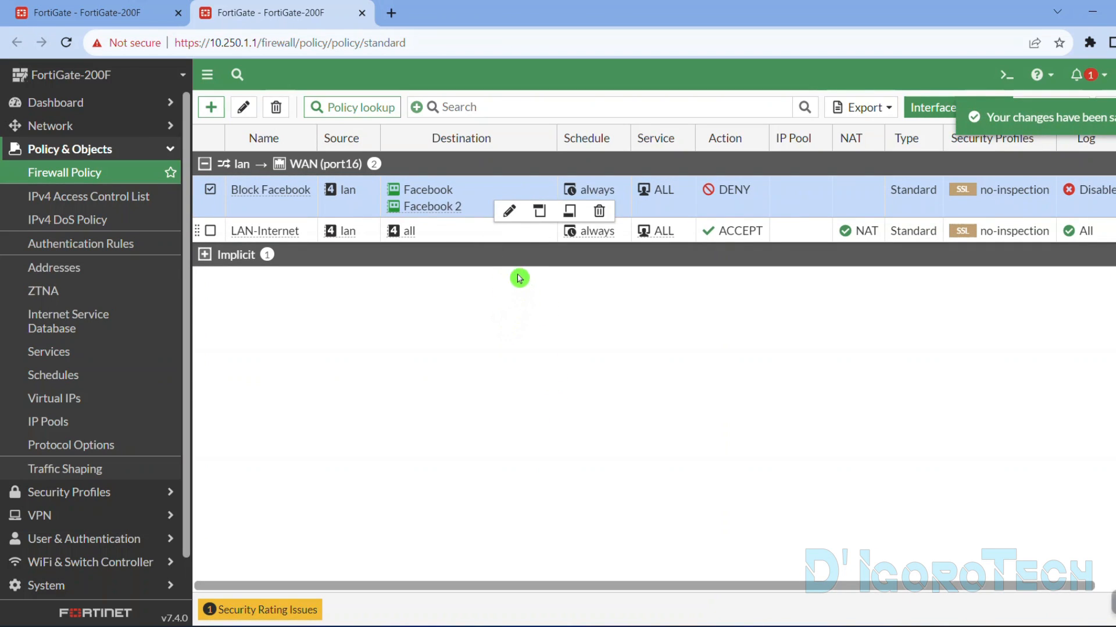
pyautogui.moveTo(442, 207)
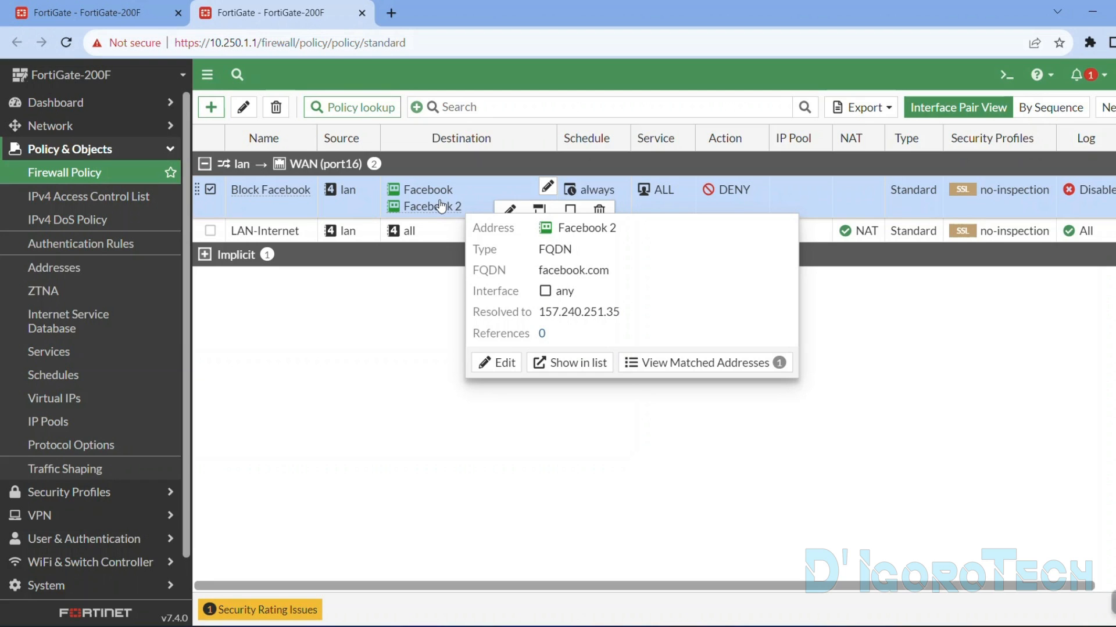
# - Return to the address list and start a new address group named "Block Websites" with the red color
pyautogui.click(83, 7)
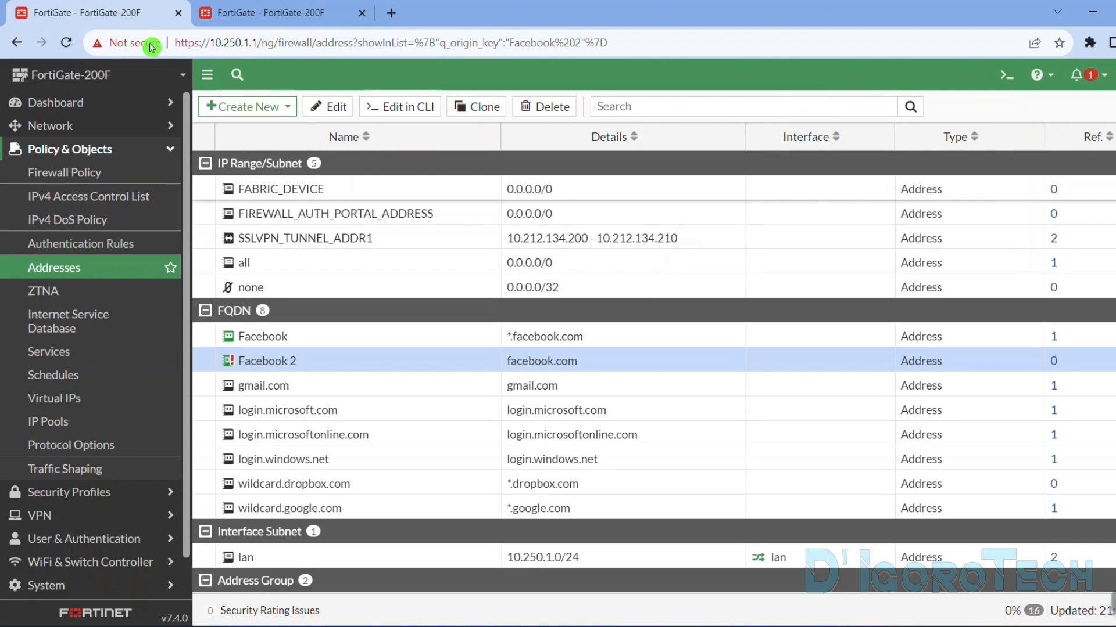
pyautogui.click(106, 277)
pyautogui.click(255, 109)
pyautogui.click(251, 150)
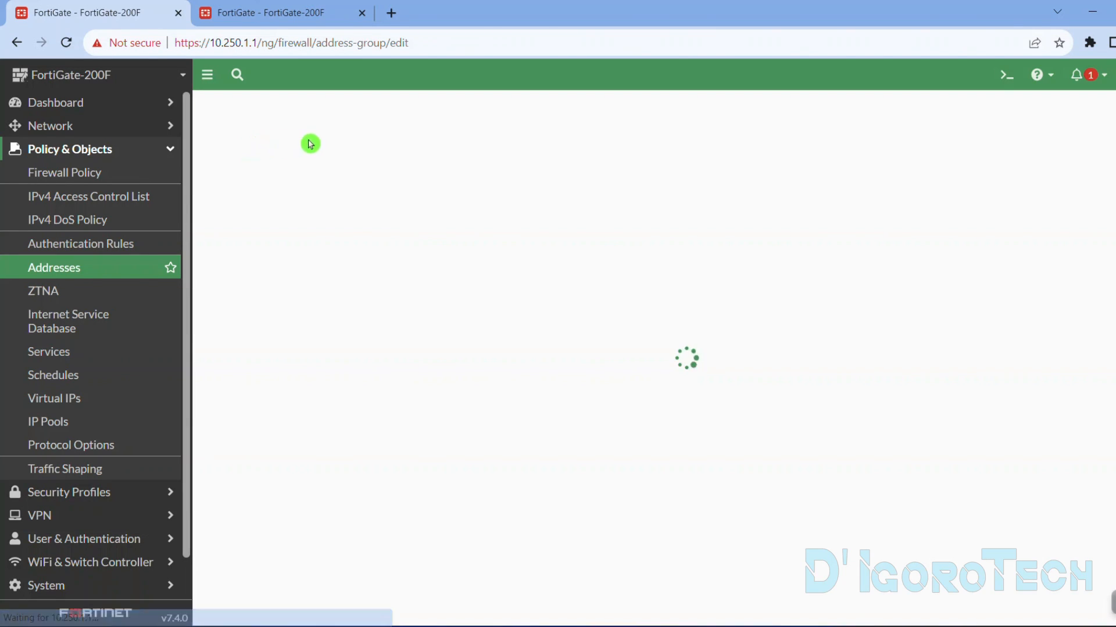
pyautogui.click(403, 142)
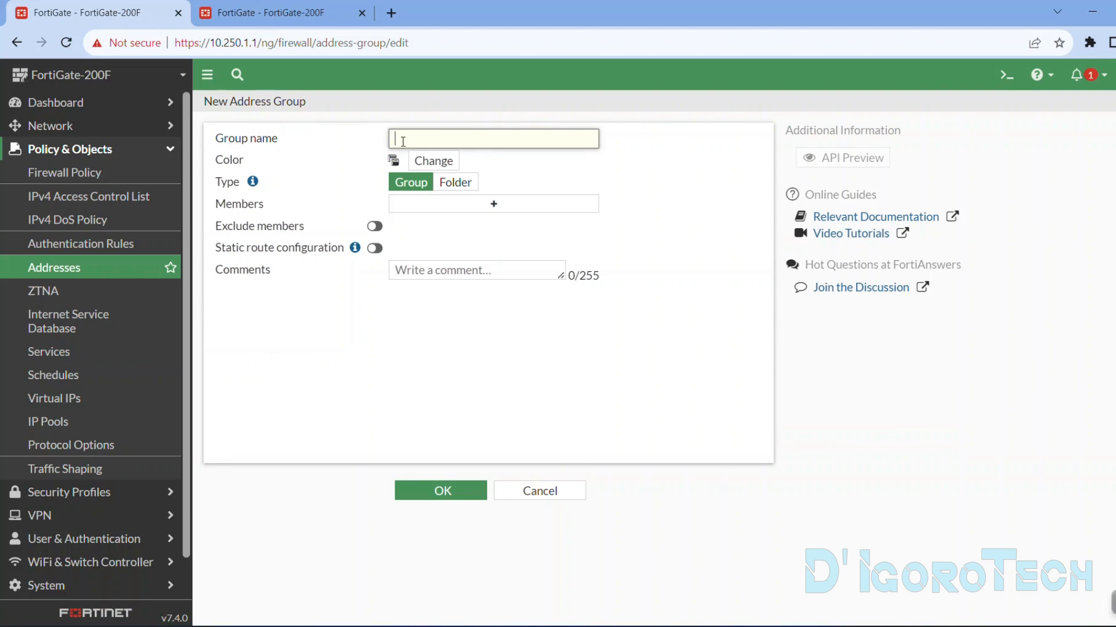
pyautogui.write('Block Websites')
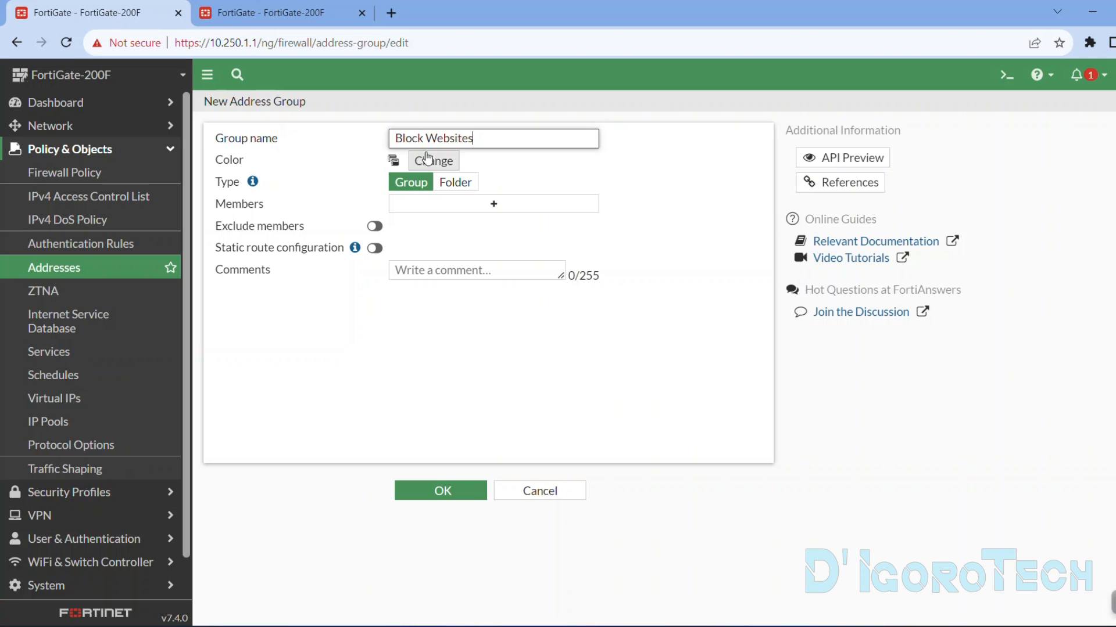
pyautogui.click(412, 165)
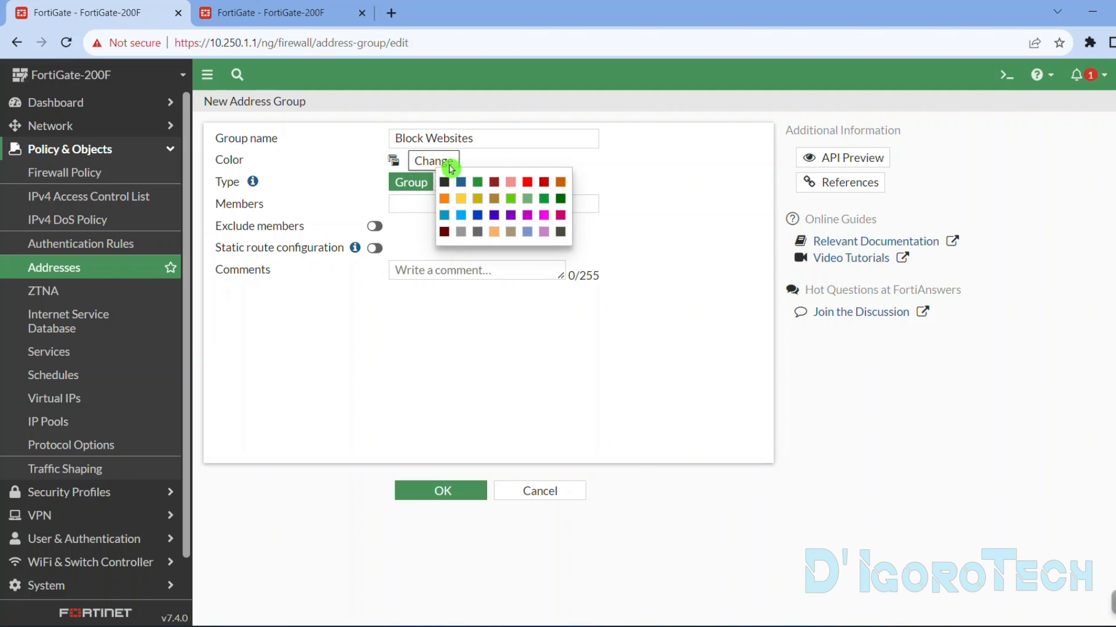
pyautogui.click(529, 185)
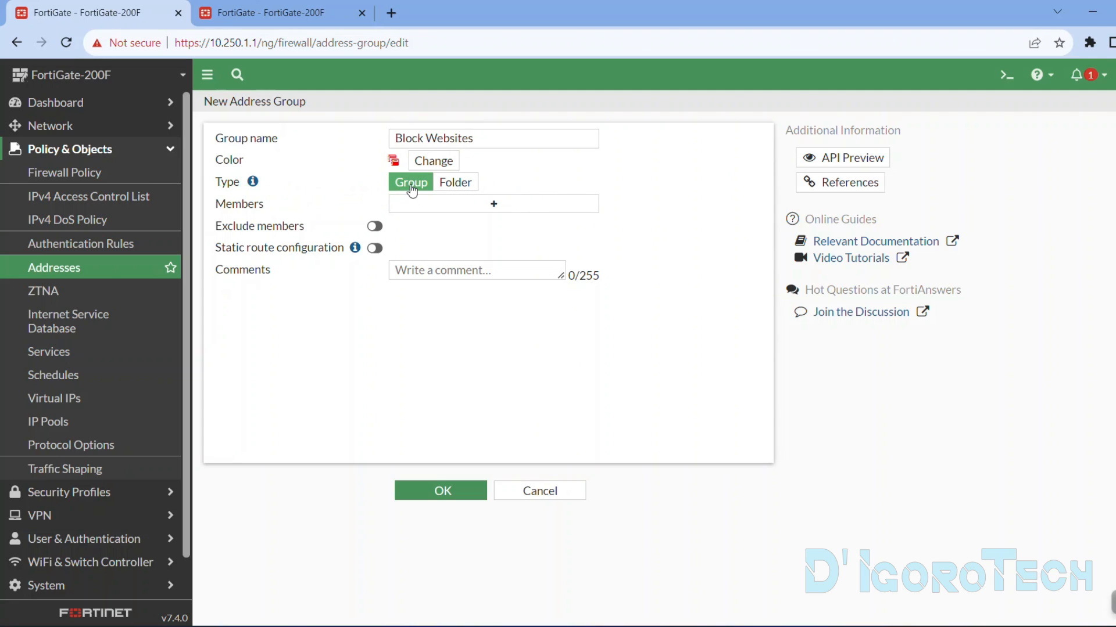
# - Add Facebook and Facebook 2 as members of the Block Websites group, save it, and check its details
pyautogui.click(440, 208)
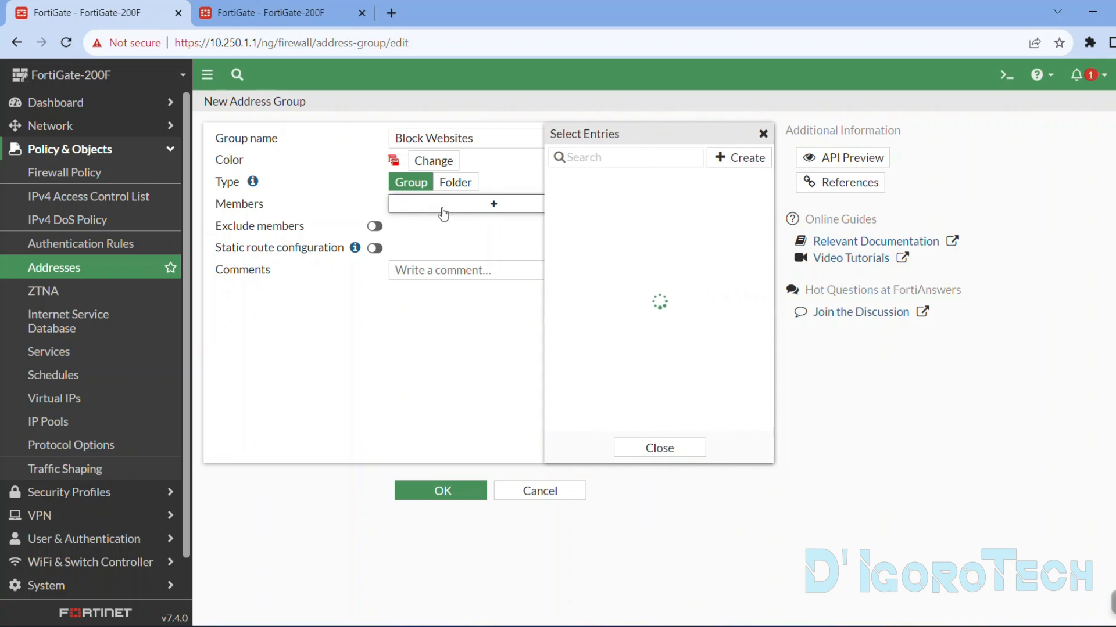
pyautogui.click(594, 238)
pyautogui.click(598, 259)
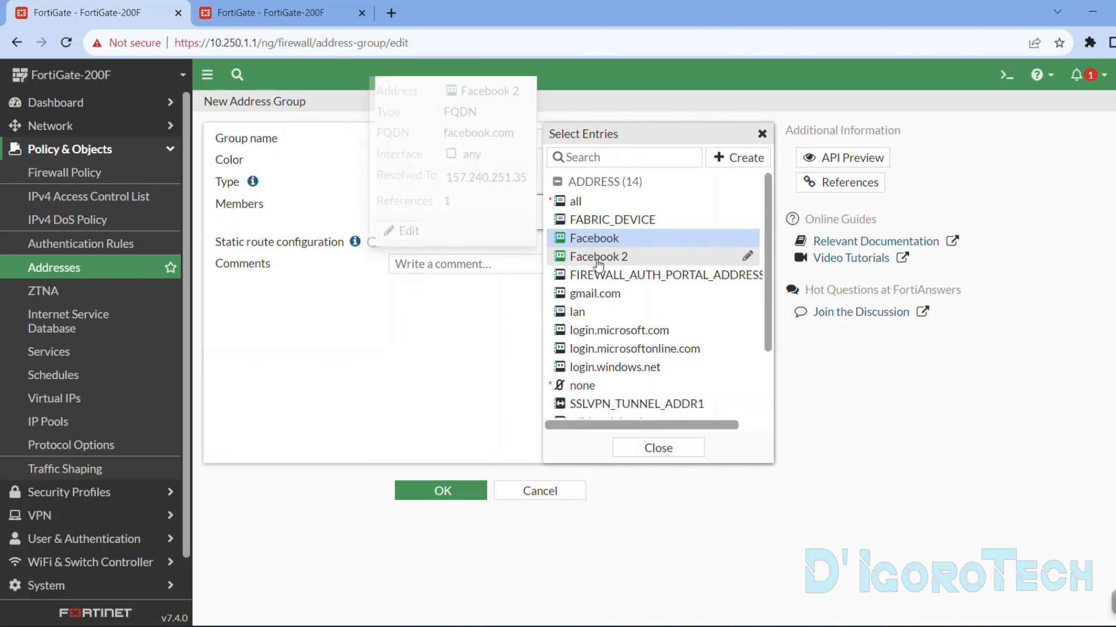
pyautogui.click(349, 232)
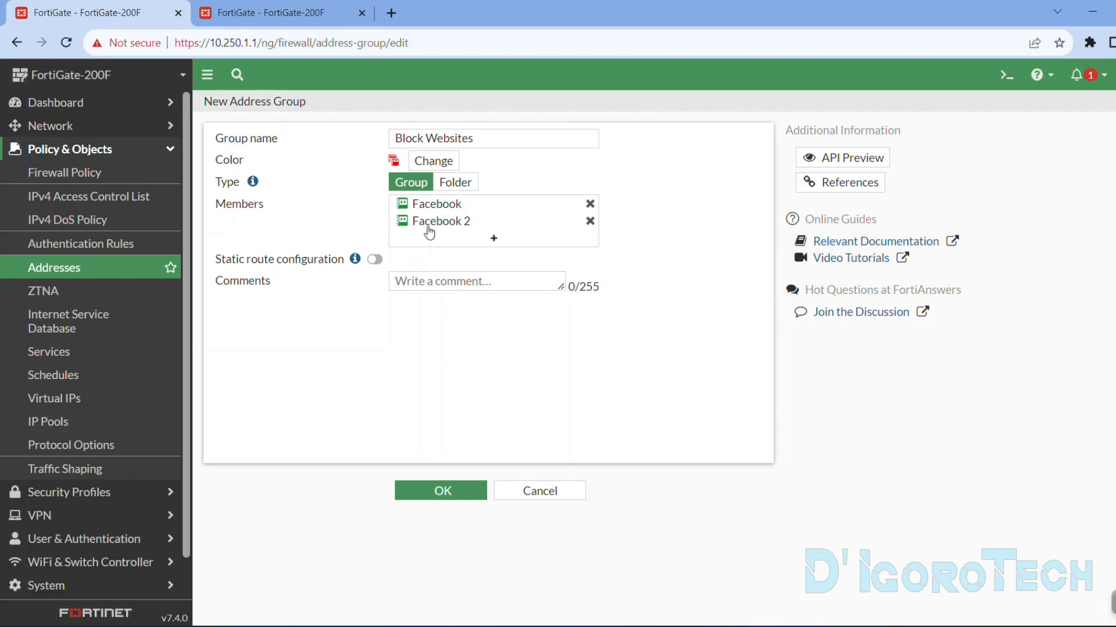
pyautogui.click(446, 492)
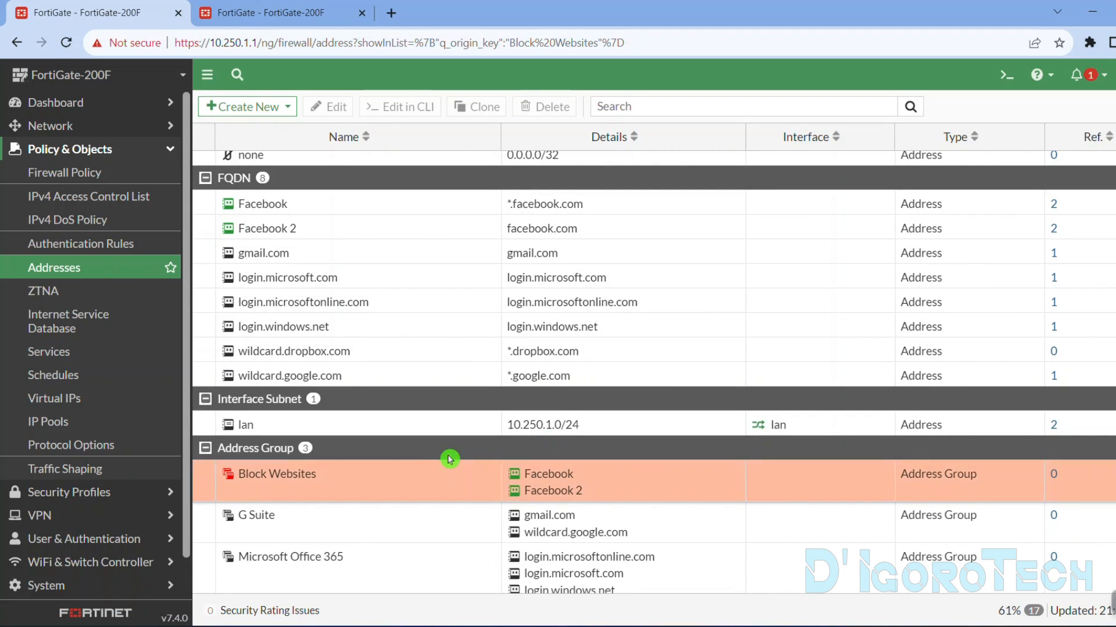
pyautogui.moveTo(435, 482)
pyautogui.click(424, 421)
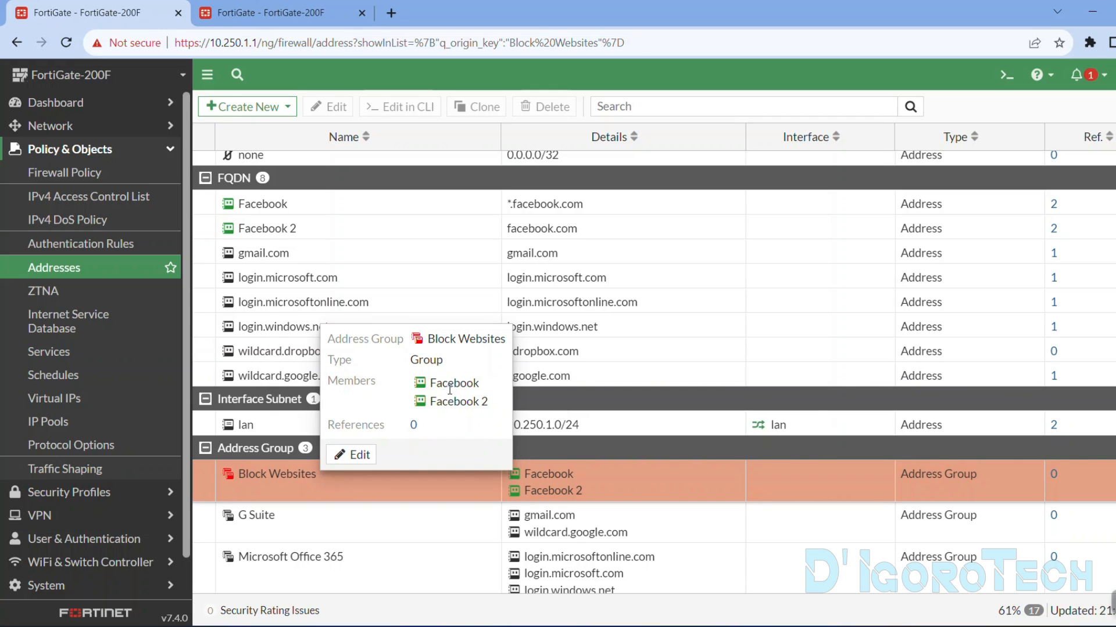
# - Refresh the firewall policy list, open the Block Facebook policy for editing, and remove Facebook and Facebook 2 from its destination
pyautogui.click(308, 15)
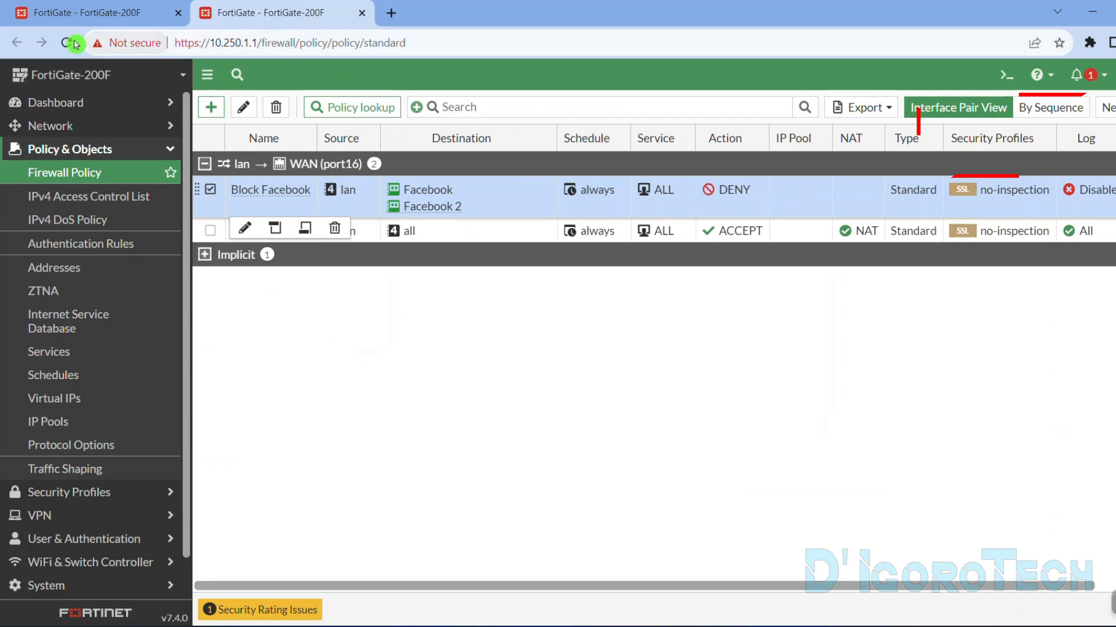
pyautogui.click(71, 43)
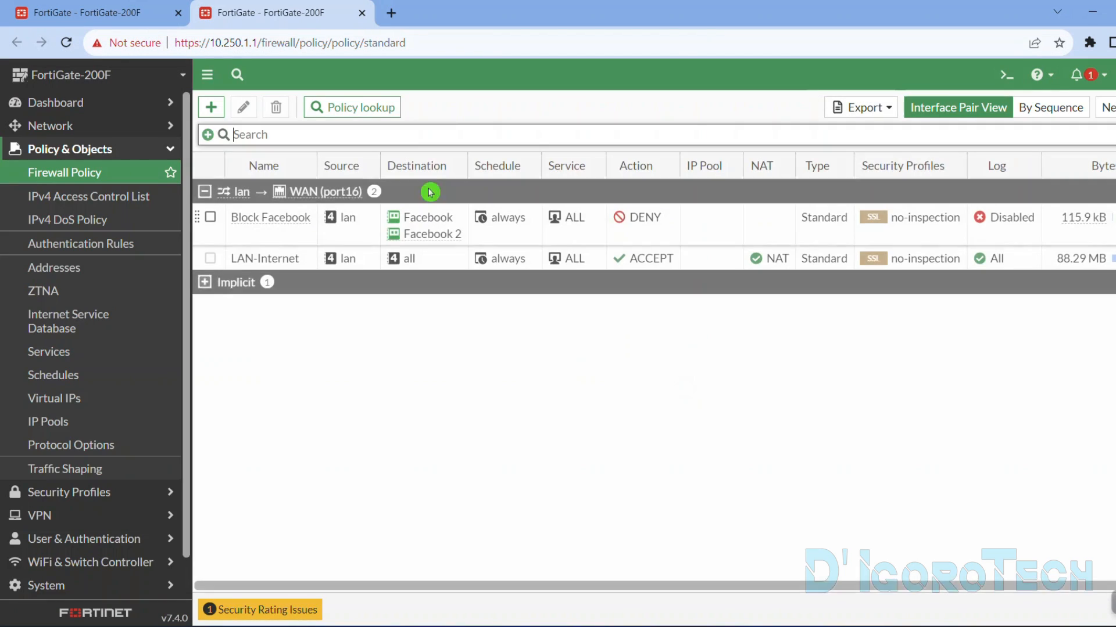
pyautogui.click(210, 217)
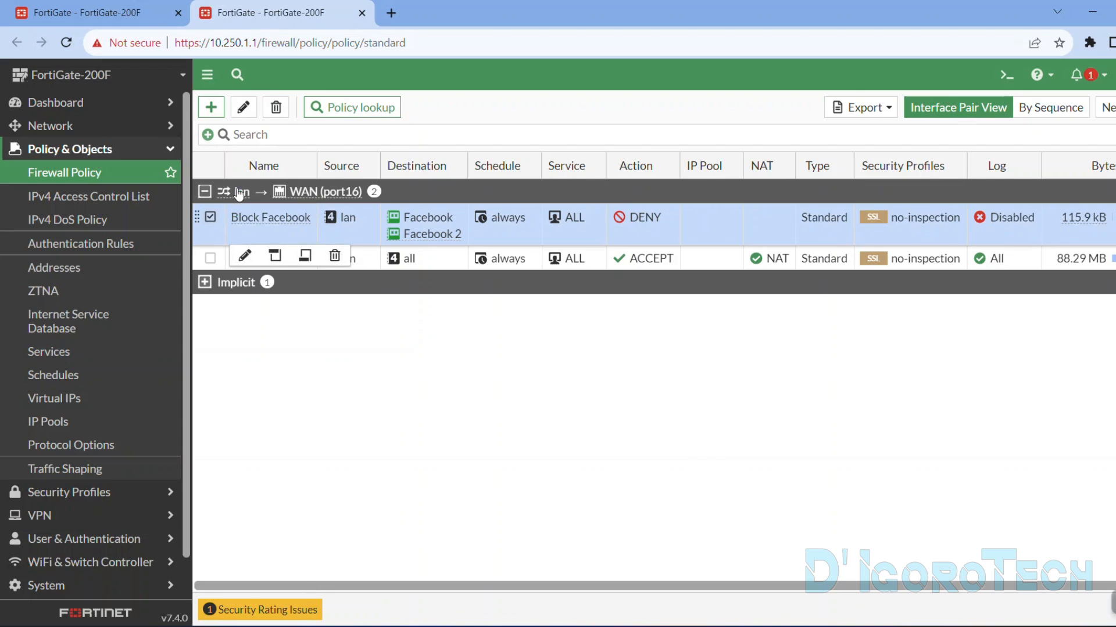
pyautogui.click(244, 109)
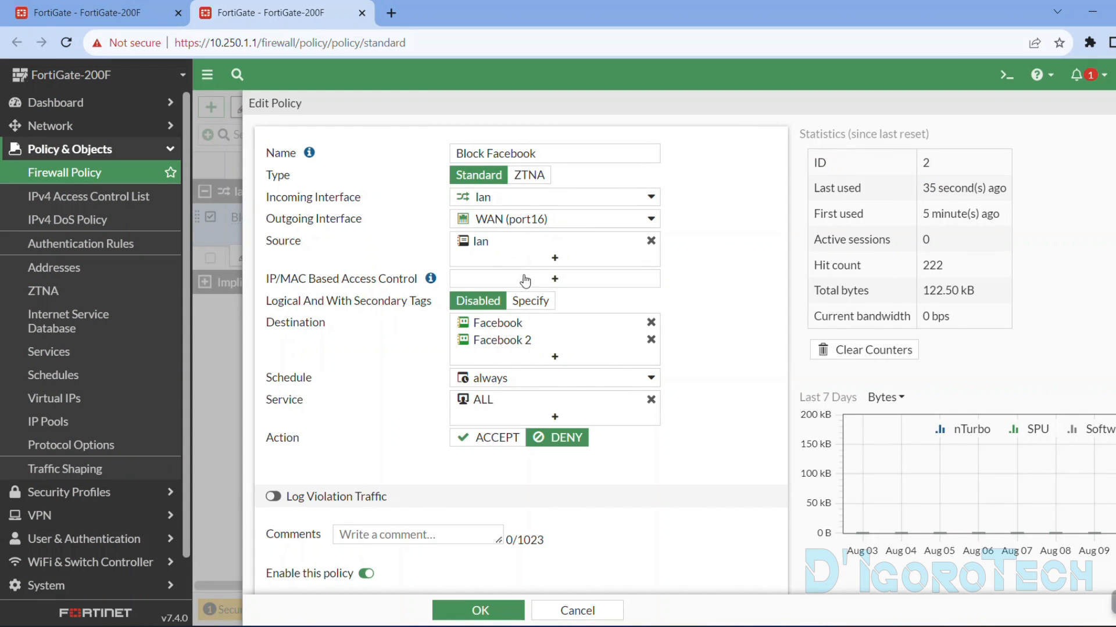
pyautogui.click(651, 329)
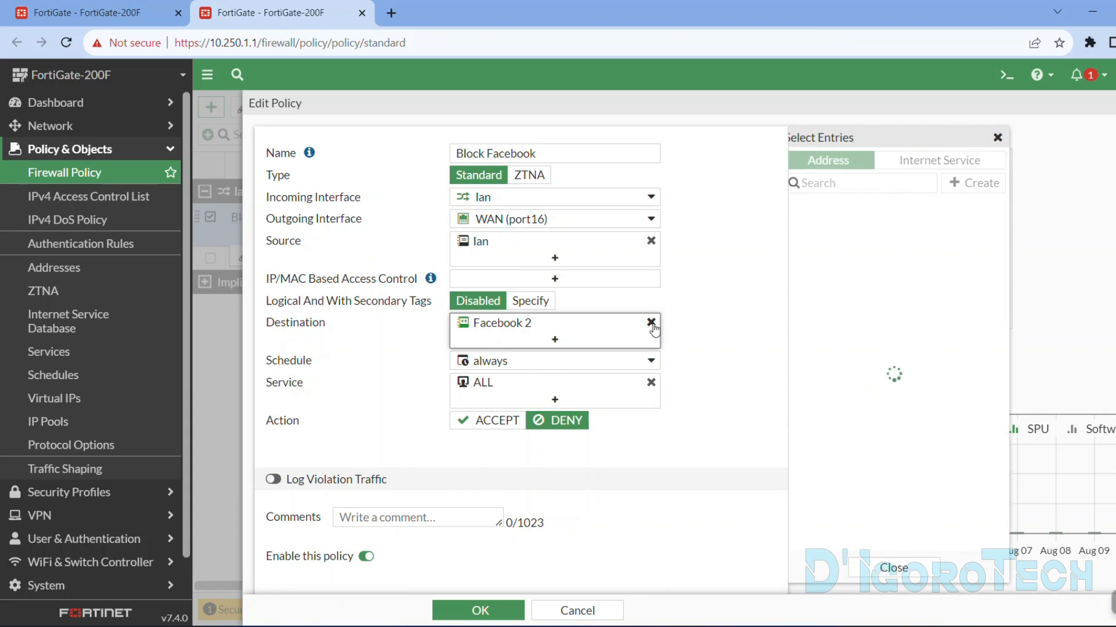
pyautogui.click(651, 324)
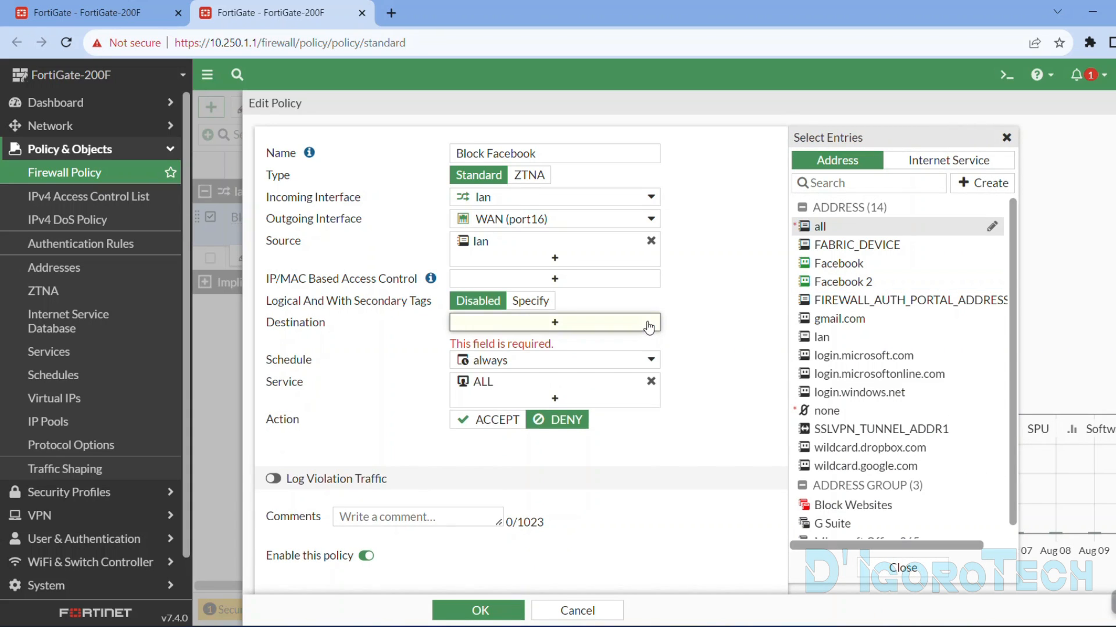
# - Set the Block Websites address group as the destination of the Block Facebook policy and save the policy
pyautogui.scroll(-1, 883, 424)
pyautogui.moveTo(850, 497)
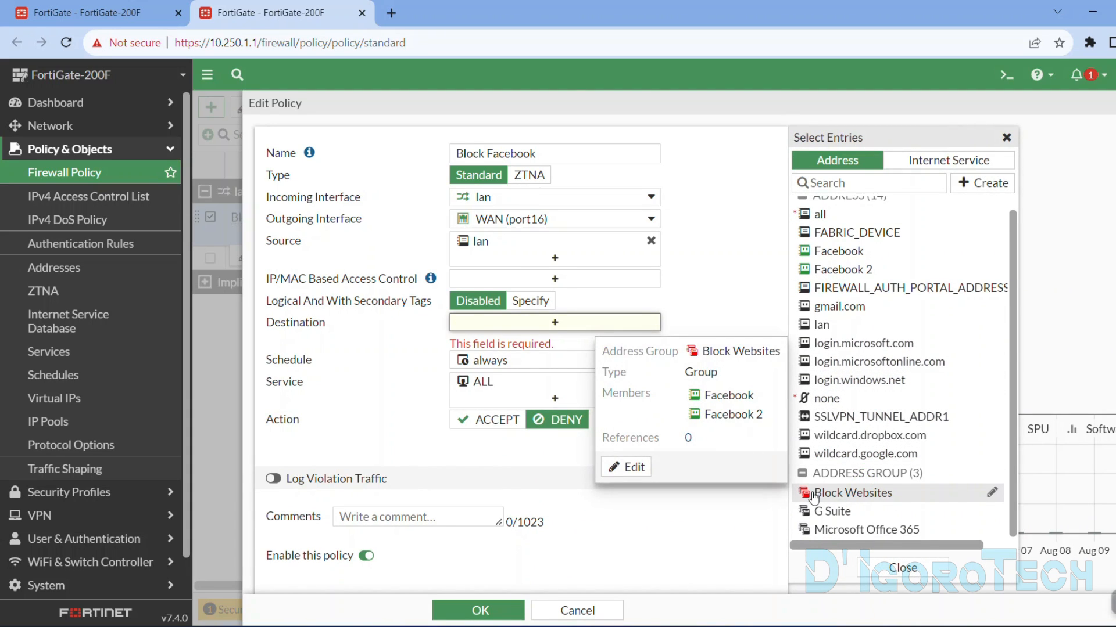
pyautogui.click(851, 493)
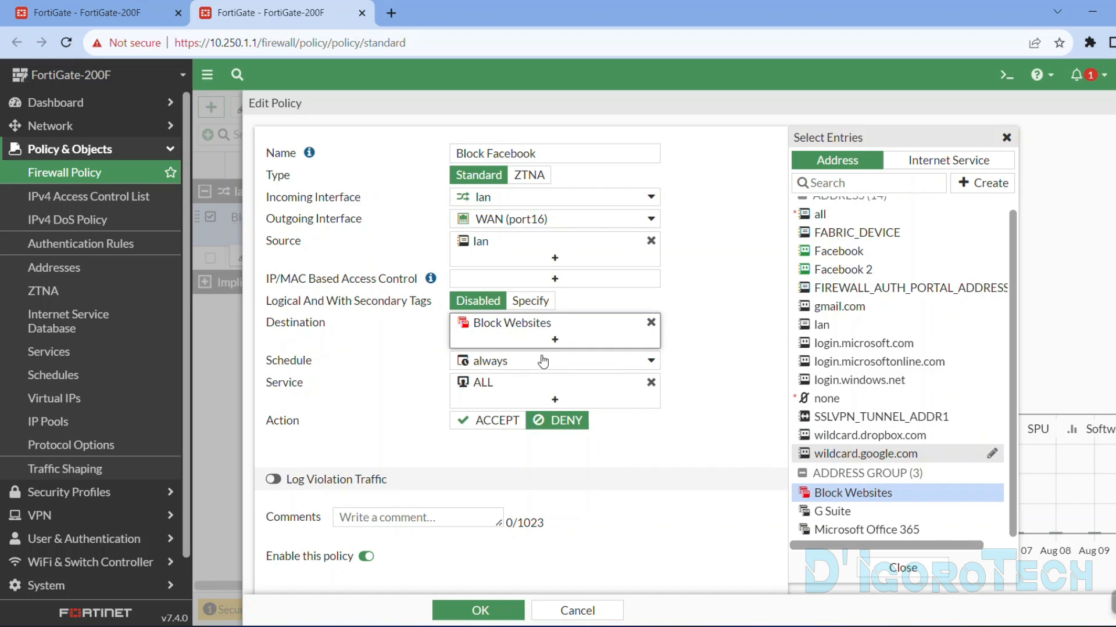
pyautogui.click(903, 568)
pyautogui.click(477, 610)
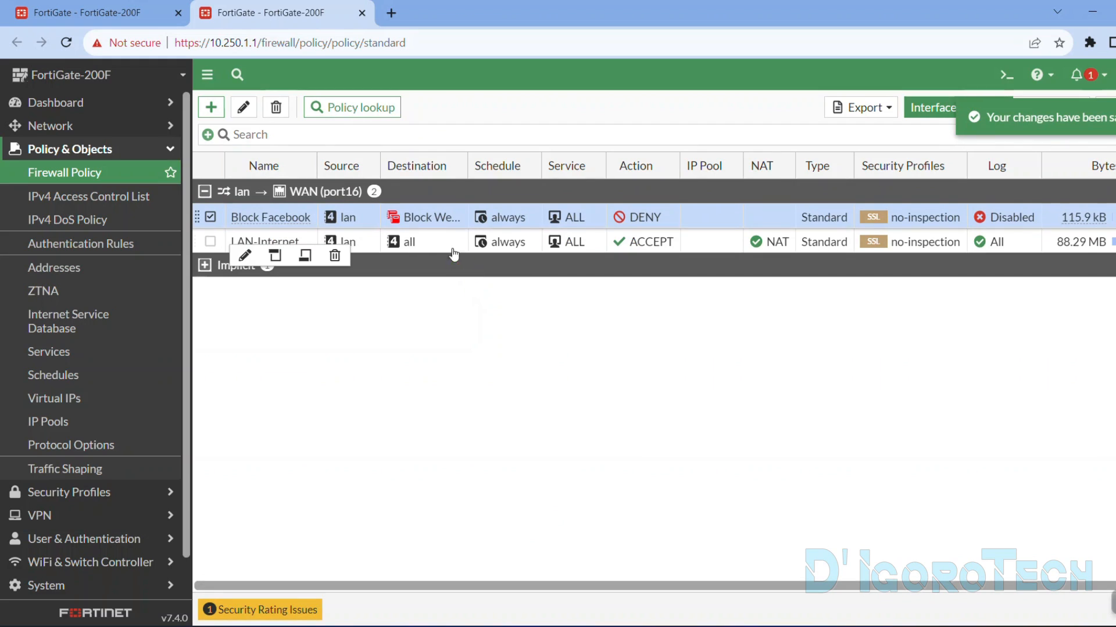
# - Widen the Destination column of the policy list and check the details of the Block Websites group
pyautogui.moveTo(440, 224)
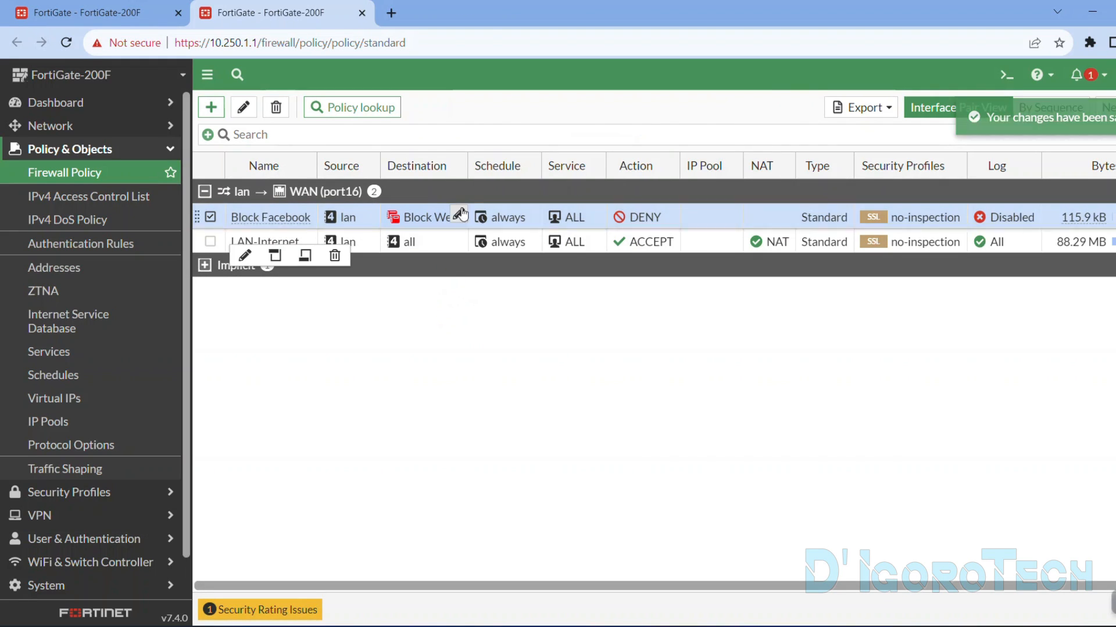
pyautogui.moveTo(465, 171); pyautogui.dragTo(498, 171)
pyautogui.moveTo(452, 220)
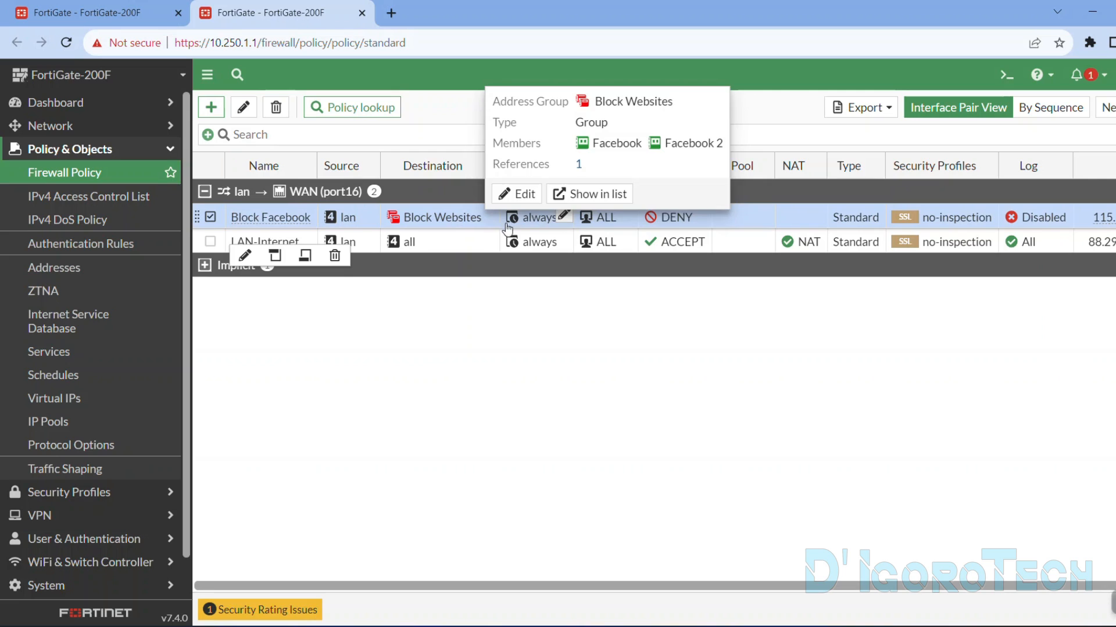
# - Test access to facebook.com in a new browser tab, then return to the firewall policy list and deselect the Block Facebook policy
pyautogui.click(391, 12)
pyautogui.write('fac')
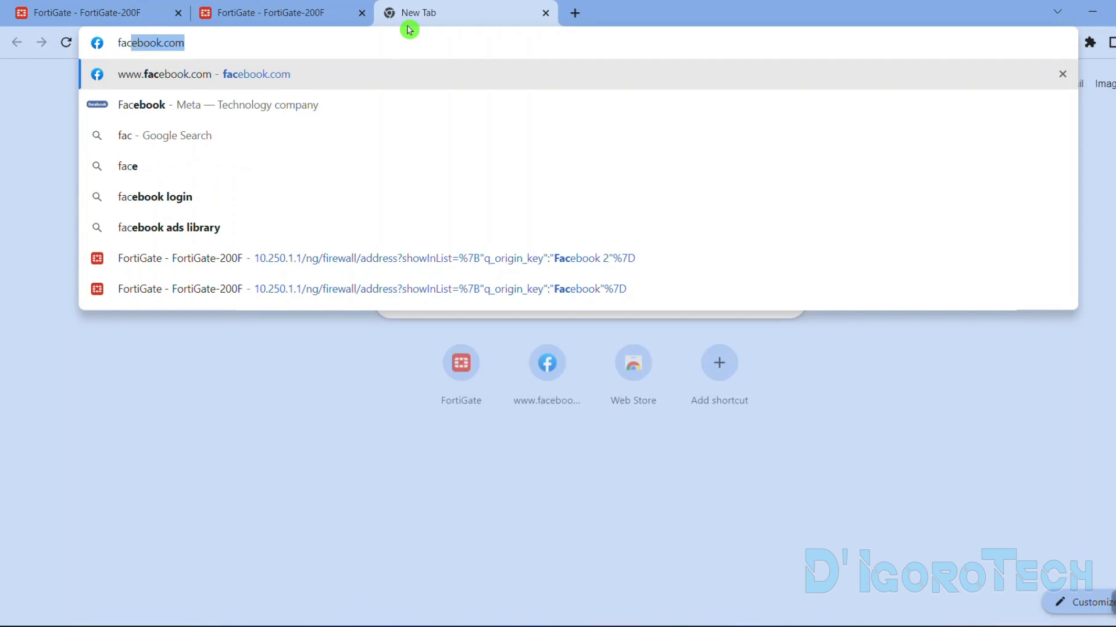
pyautogui.press('Return')
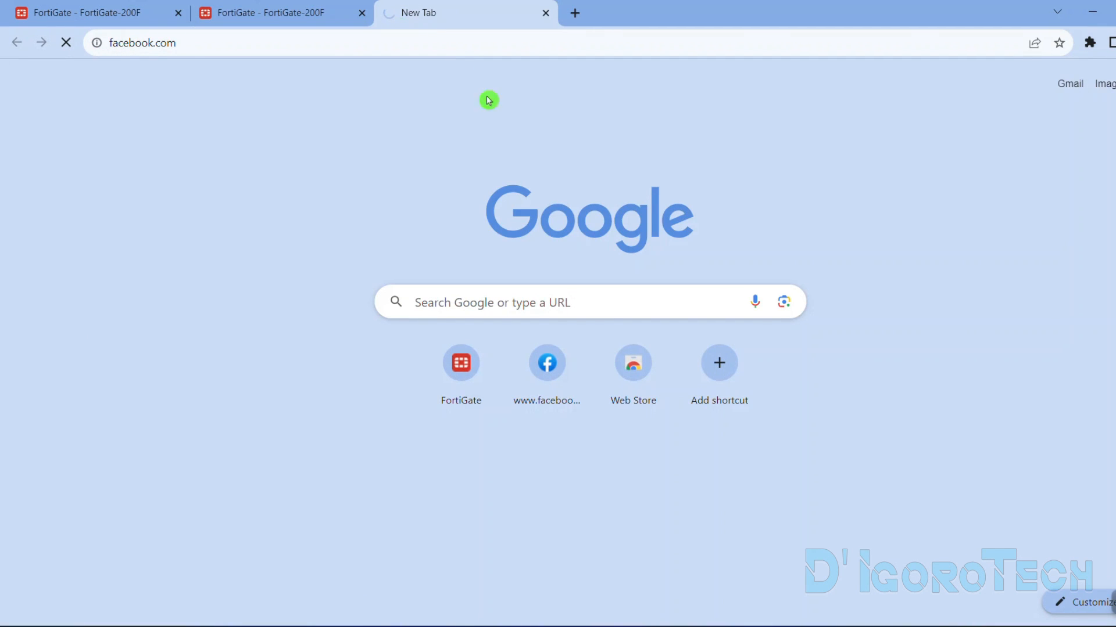
pyautogui.click(354, 23)
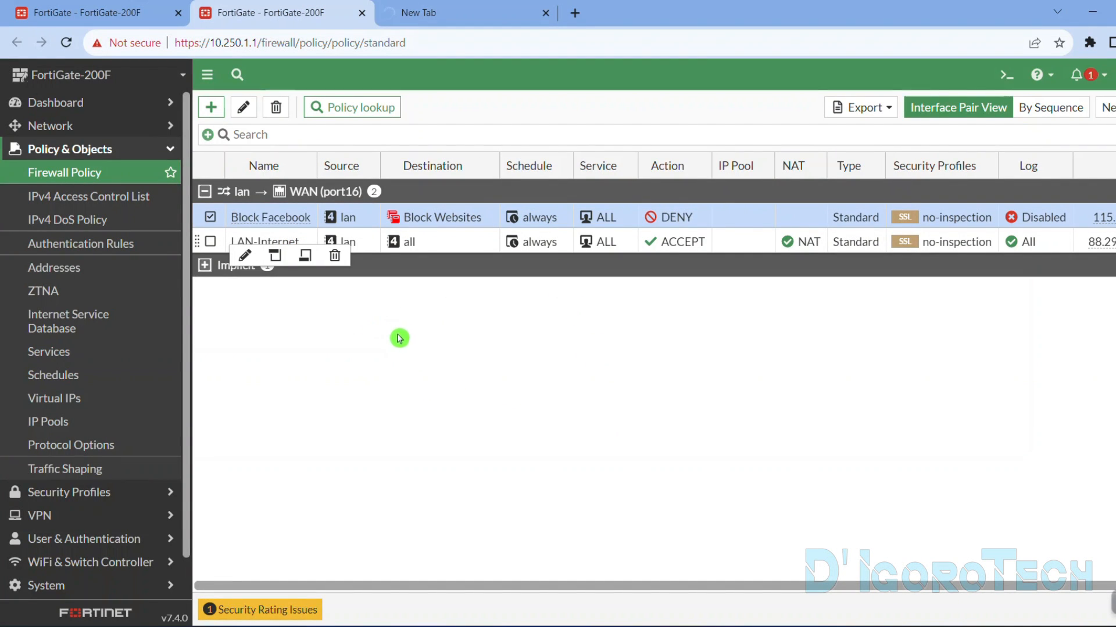
pyautogui.click(341, 293)
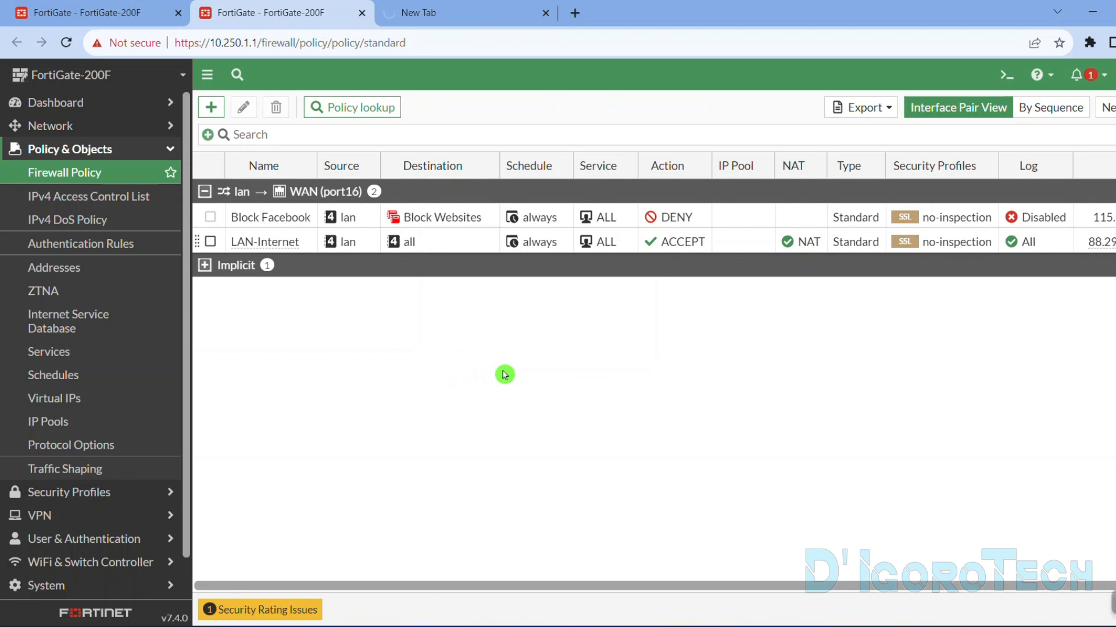